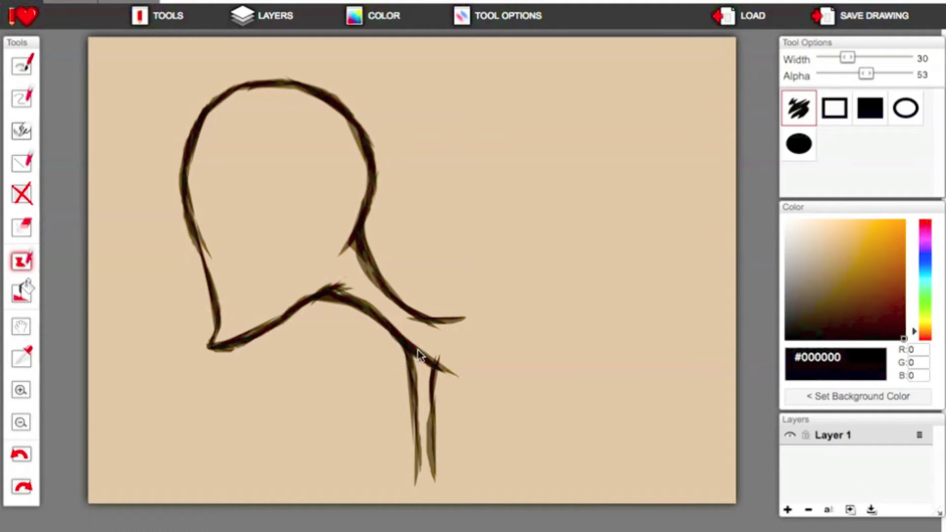
Step: Draw the animal's near front leg and paint out the chest line overlapping it with the background colour #d0b290
mouse_move(466, 333)
left_mouse_down()
mouse_move(465, 409)
mouse_move(477, 327)
mouse_move(495, 468)
left_mouse_up()
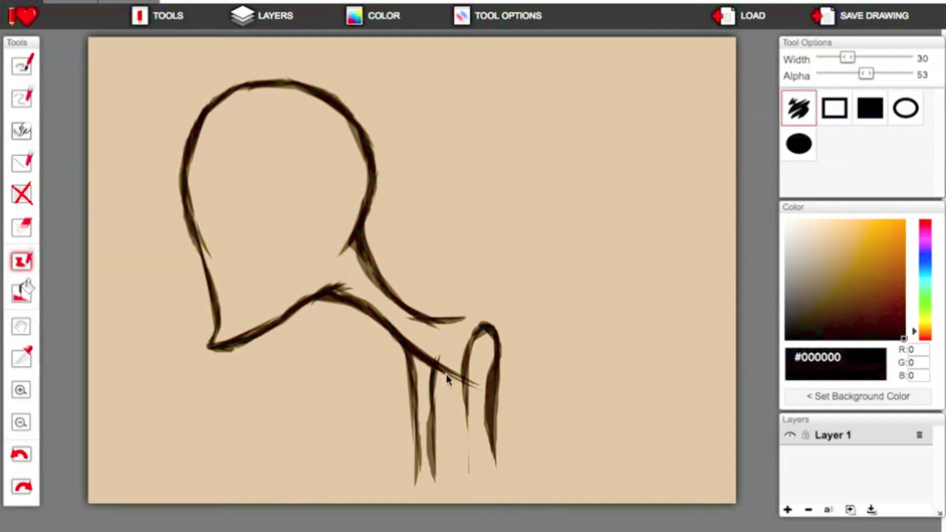
left_click(553, 232, "alt")
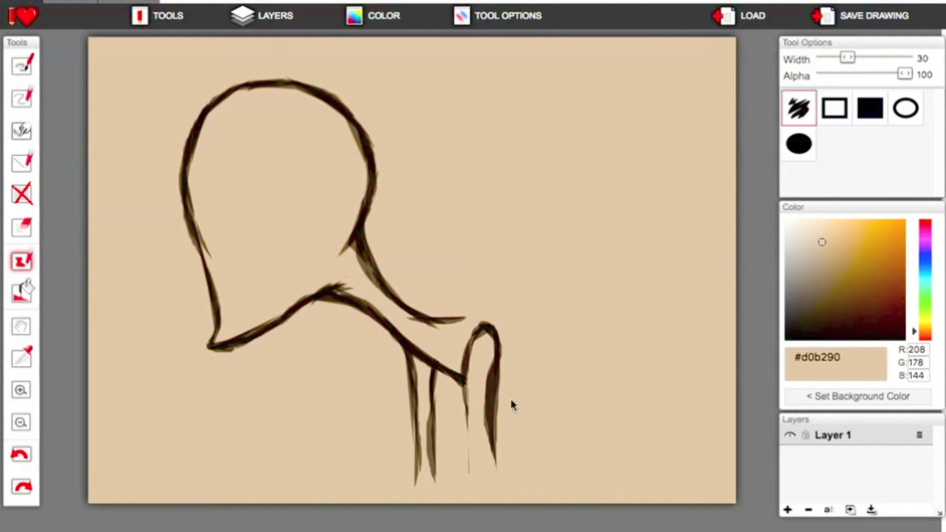
Step: Extend the back and belly lines in black at 52 alpha and close off the bottoms of both front legs
left_click(904, 338)
left_click_drag(904, 74, 865, 73)
left_click_drag(465, 427, 464, 492)
left_click_drag(436, 324, 583, 308)
mouse_move(546, 384)
left_mouse_down()
mouse_move(598, 364)
mouse_move(493, 385)
mouse_move(547, 382)
left_mouse_up()
mouse_move(495, 436)
left_mouse_down()
mouse_move(473, 496)
mouse_move(465, 491)
left_mouse_up()
left_click_drag(433, 463, 435, 482)
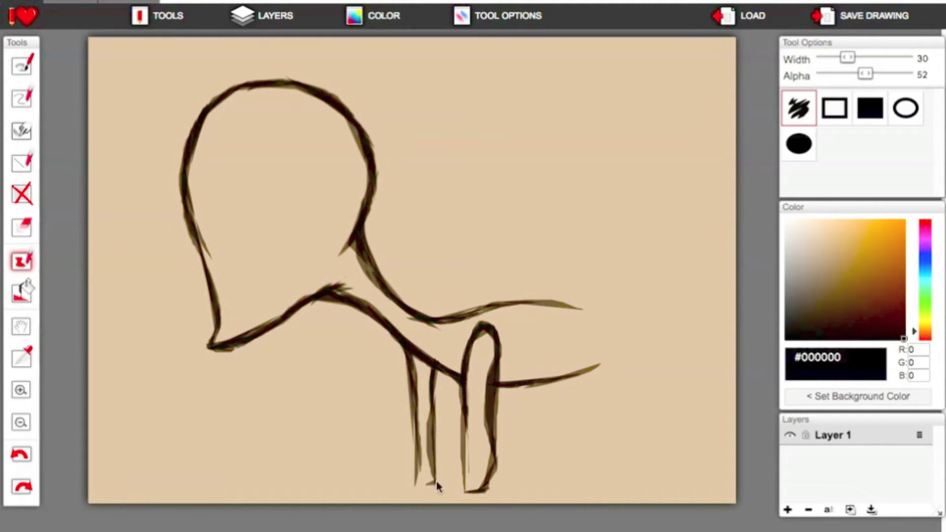
Step: Complete the back line around the rump and thicken the head outline in black
mouse_move(486, 304)
left_mouse_down()
mouse_move(605, 312)
mouse_move(625, 351)
mouse_move(604, 381)
left_mouse_up()
mouse_move(246, 85)
left_mouse_down()
mouse_move(344, 101)
mouse_move(351, 117)
left_mouse_up()
mouse_move(193, 118)
left_mouse_down()
mouse_move(188, 158)
mouse_move(202, 263)
left_mouse_up()
Step: Draw the bent near hind leg with its foot and paint out overlapping body lines inside it using #d0b290
mouse_move(600, 331)
left_mouse_down()
mouse_move(645, 451)
mouse_move(638, 468)
left_mouse_up()
mouse_move(570, 342)
left_mouse_down()
mouse_move(621, 413)
mouse_move(622, 480)
left_mouse_up()
left_click_drag(605, 394, 636, 423)
left_click_drag(658, 407, 640, 485)
left_click_drag(643, 483, 623, 485)
mouse_move(572, 356)
left_mouse_down()
mouse_move(594, 329)
mouse_move(588, 361)
mouse_move(602, 357)
mouse_move(598, 381)
left_mouse_up()
left_click(21, 357)
left_click(99, 371)
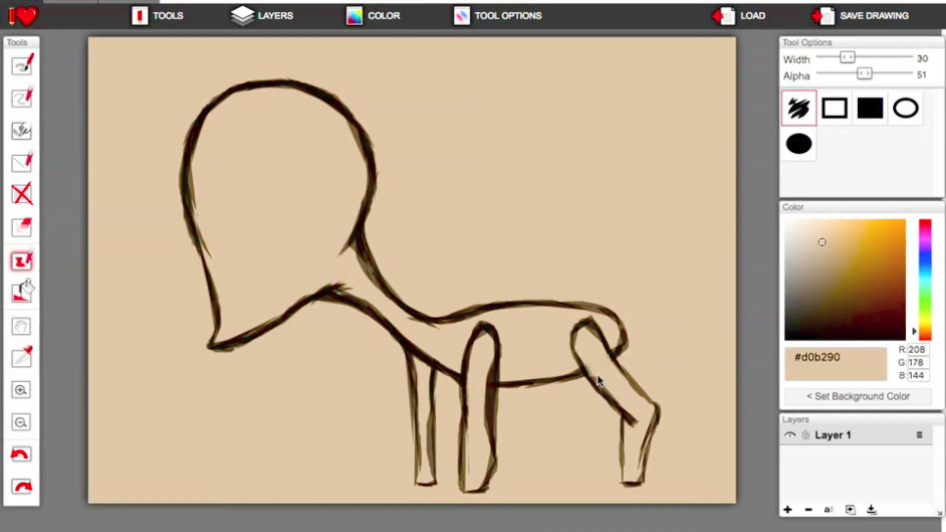
Step: Draw the far hind leg in black behind the near one and strengthen the near hind leg's lower outline
left_click(790, 336)
left_click_drag(544, 306, 619, 331)
left_click_drag(547, 378, 625, 419)
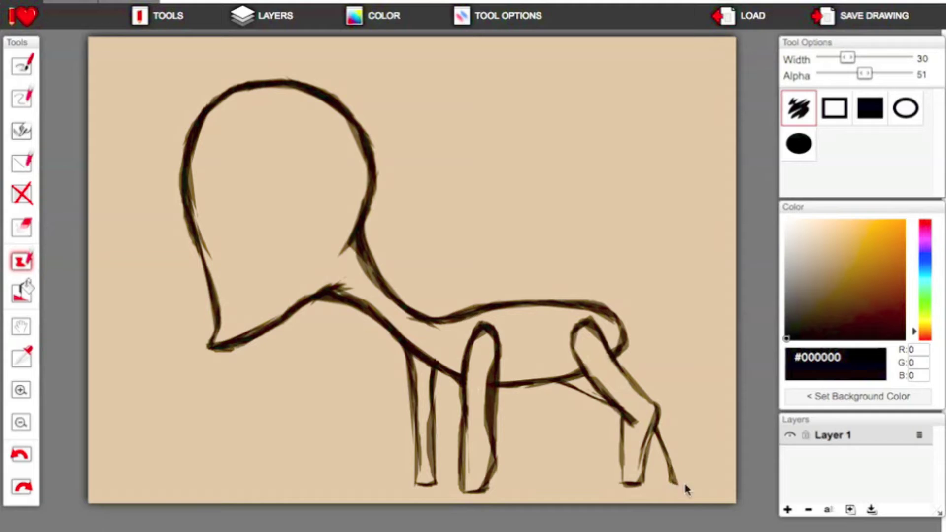
mouse_move(687, 489)
left_mouse_down()
mouse_move(684, 422)
mouse_move(697, 478)
mouse_move(672, 481)
mouse_move(687, 450)
mouse_move(682, 416)
mouse_move(669, 396)
mouse_move(625, 372)
mouse_move(673, 394)
left_mouse_up()
mouse_move(573, 389)
left_mouse_down()
mouse_move(620, 413)
mouse_move(646, 447)
mouse_move(641, 487)
left_mouse_up()
left_click_drag(624, 429, 621, 482)
Step: Draw a large curled horn at the back of the head with black outer and inner curves
mouse_move(349, 117)
left_mouse_down()
mouse_move(459, 141)
mouse_move(461, 159)
mouse_move(401, 228)
mouse_move(319, 240)
left_mouse_up()
mouse_move(353, 167)
left_mouse_down()
mouse_move(387, 142)
mouse_move(375, 209)
mouse_move(321, 232)
left_mouse_up()
left_click_drag(377, 146, 421, 182)
left_click_drag(357, 212, 291, 249)
left_click_drag(355, 230, 289, 254)
mouse_move(349, 120)
left_mouse_down()
mouse_move(419, 104)
mouse_move(447, 116)
left_mouse_up()
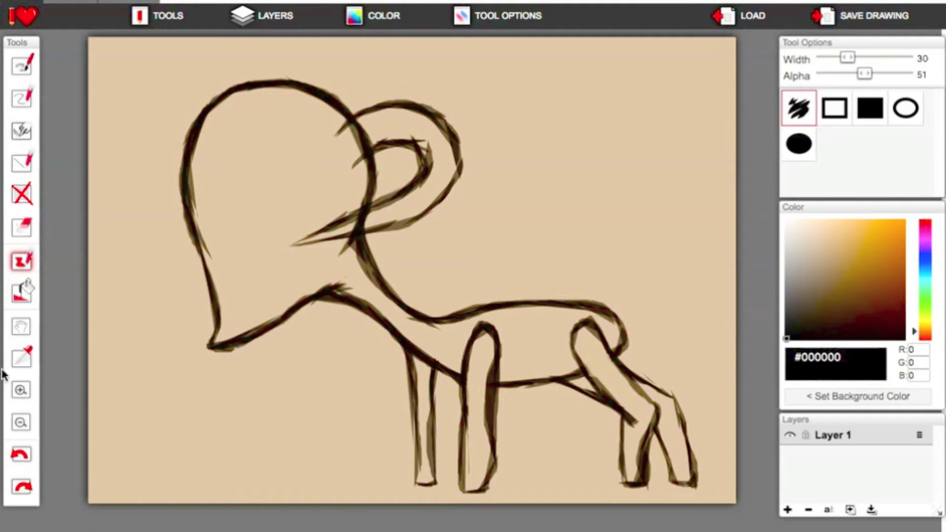
Step: Paint out the head and neck outlines crossing the horn with #d0b290 and round off the horn's base in black
left_click(202, 377, "alt")
mouse_move(372, 148)
left_mouse_down()
mouse_move(352, 126)
mouse_move(391, 145)
left_mouse_up()
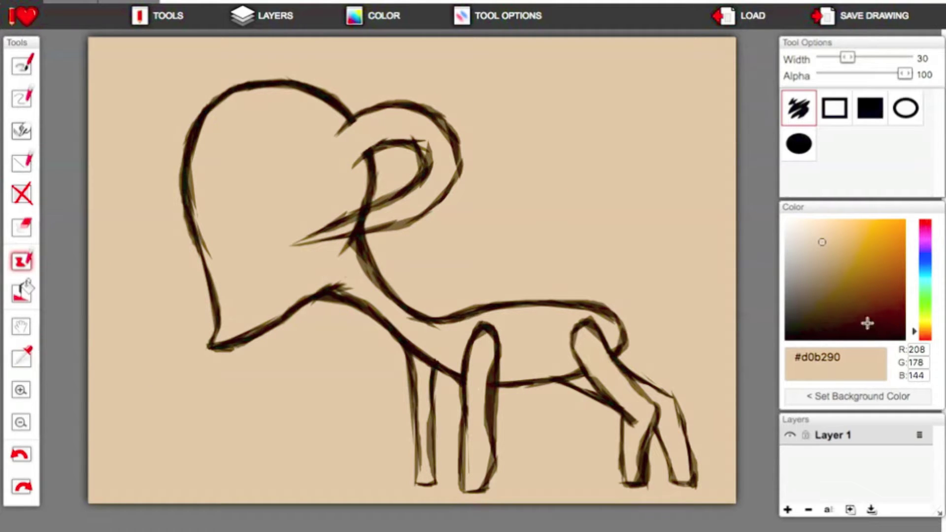
key("d")
left_click_drag(334, 138, 347, 186)
key("alt")
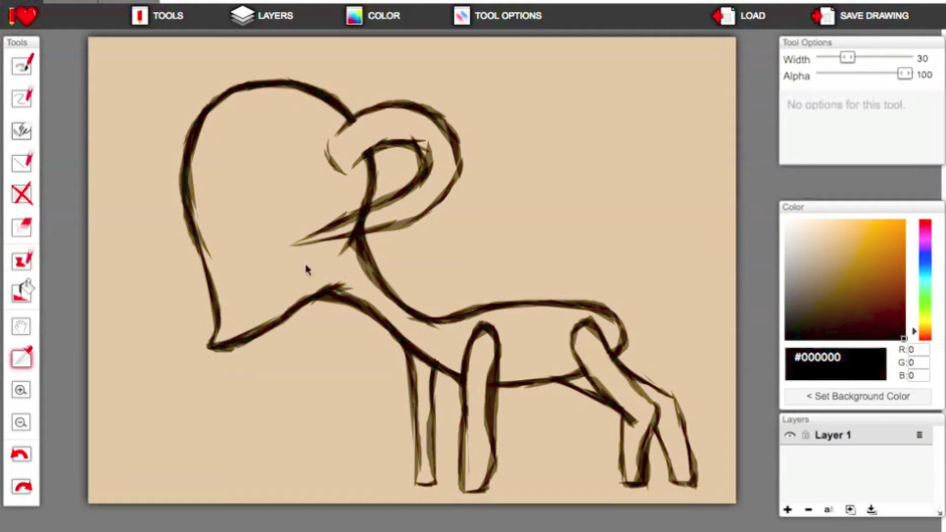
left_click(290, 306, "alt")
mouse_move(340, 228)
left_mouse_down()
mouse_move(386, 222)
mouse_move(340, 246)
left_mouse_up()
Step: Draw a large teardrop-shaped eye socket on the face in black at 51 alpha and thicken its outline
key("d")
left_click(860, 74)
left_click_drag(206, 151, 227, 233)
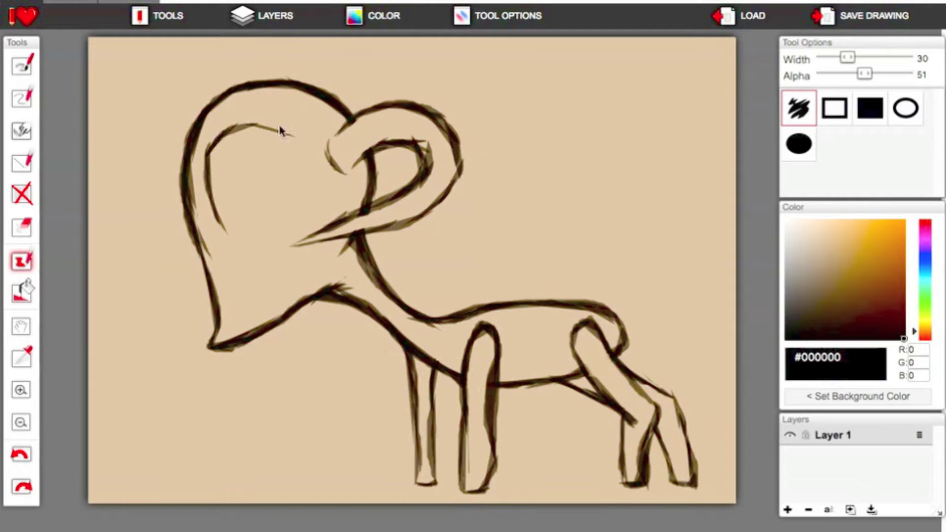
mouse_move(280, 131)
left_mouse_down()
mouse_move(296, 207)
mouse_move(275, 270)
left_mouse_up()
mouse_move(210, 196)
left_mouse_down()
mouse_move(253, 264)
mouse_move(278, 234)
left_mouse_up()
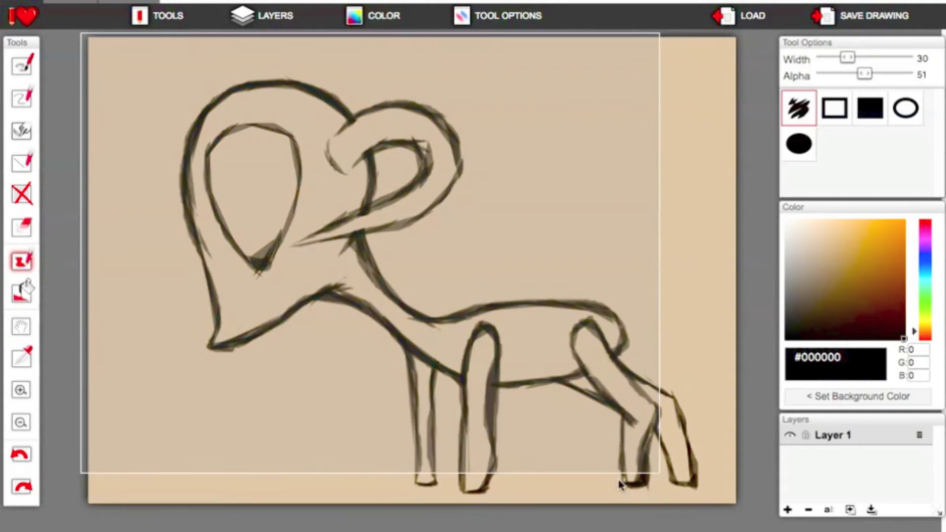
mouse_move(222, 143)
left_mouse_down()
mouse_move(281, 128)
mouse_move(297, 166)
mouse_move(293, 213)
mouse_move(237, 230)
left_mouse_up()
Step: Paint out the pointed chin with #d0b290 and redraw it in black as a blunter jaw with a mouth line
left_click(31, 357)
left_click(228, 309)
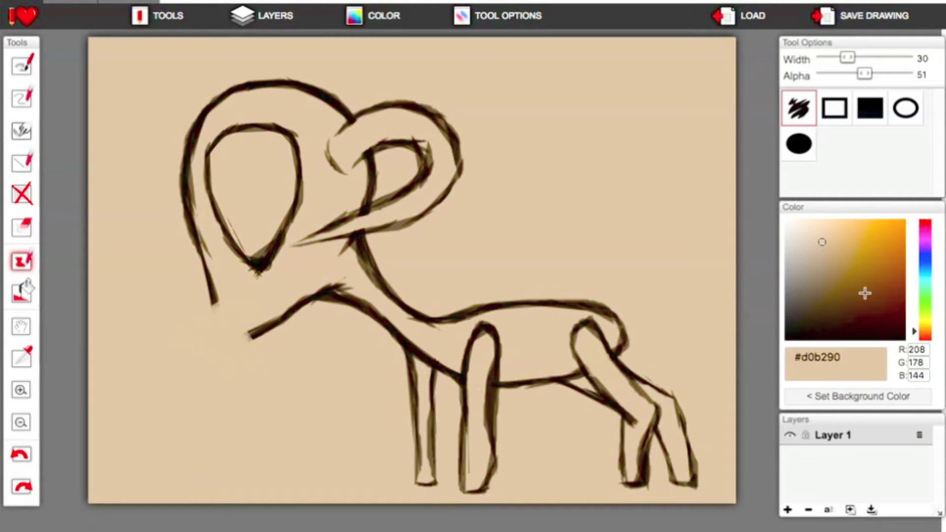
left_click(224, 309)
mouse_move(226, 337)
left_mouse_down()
mouse_move(224, 305)
mouse_move(236, 325)
mouse_move(271, 327)
left_mouse_up()
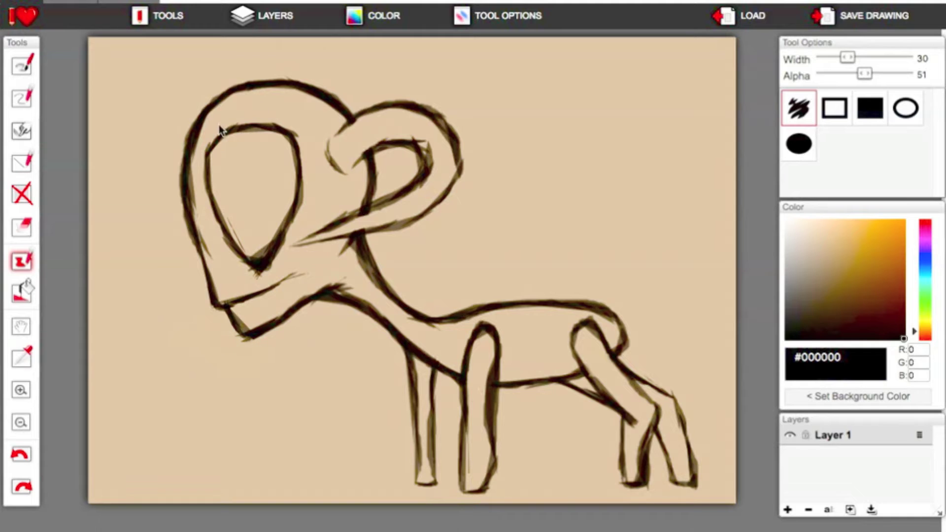
Step: Draw the upper eyelid line across the eye and thicken the outlines of the far front and far hind legs
mouse_move(210, 164)
left_mouse_down()
mouse_move(241, 143)
mouse_move(301, 167)
left_mouse_up()
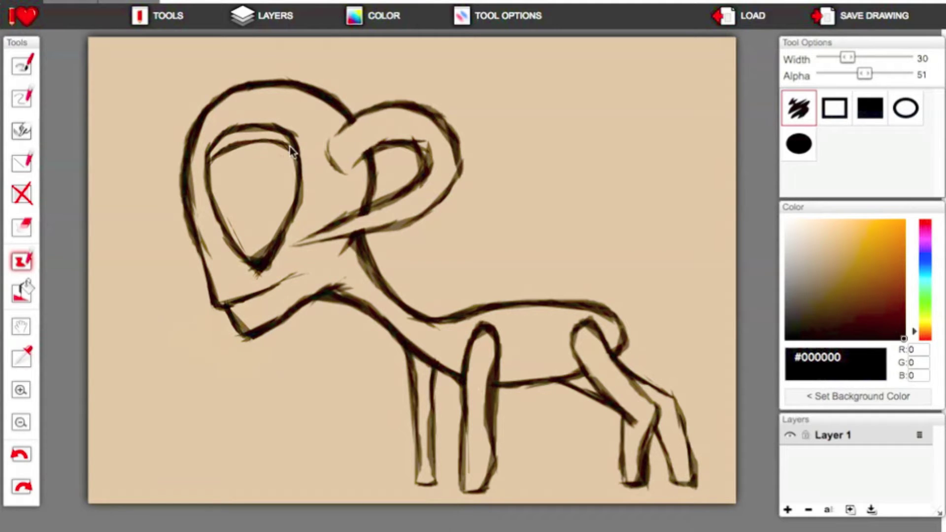
left_click_drag(421, 448, 432, 473)
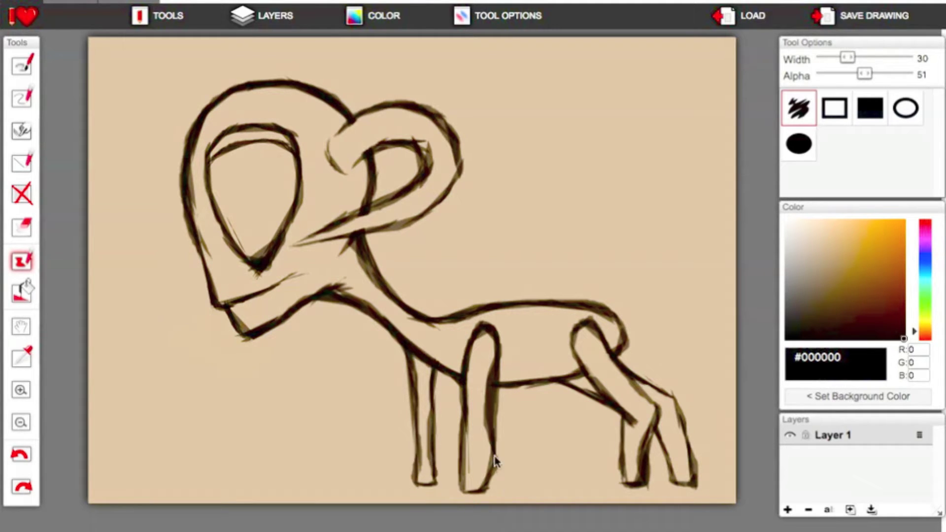
mouse_move(624, 374)
left_mouse_down()
mouse_move(675, 402)
mouse_move(693, 495)
left_mouse_up()
left_click_drag(626, 376, 658, 422)
Step: Draw the iris and pupil as concentric rings inside the eye socket
mouse_move(211, 160)
left_mouse_down()
mouse_move(289, 133)
mouse_move(288, 229)
left_mouse_up()
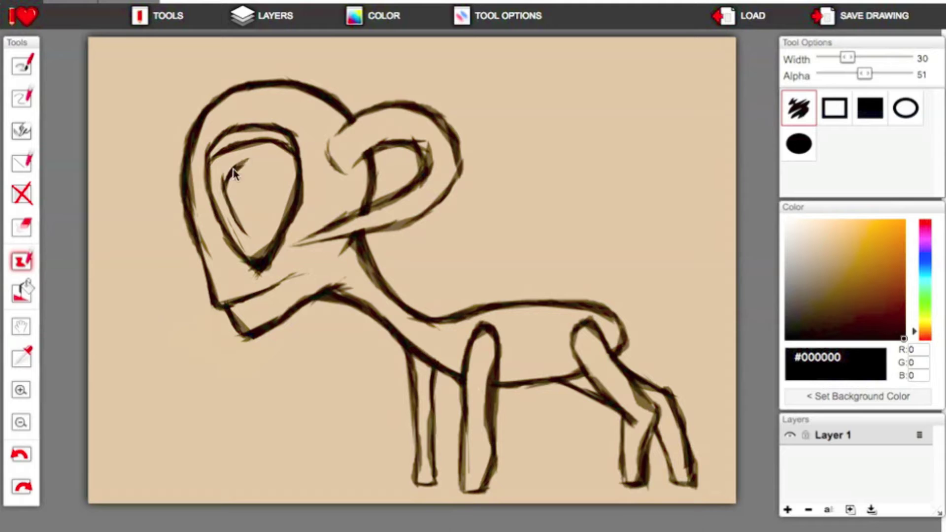
mouse_move(280, 193)
left_mouse_down()
mouse_move(255, 235)
mouse_move(243, 232)
mouse_move(259, 219)
mouse_move(243, 211)
mouse_move(238, 192)
mouse_move(241, 181)
mouse_move(259, 179)
mouse_move(244, 193)
left_mouse_up()
Step: Thicken the horn and neck outlines and extend the mouth line farther back along the jaw
left_click_drag(291, 245, 396, 197)
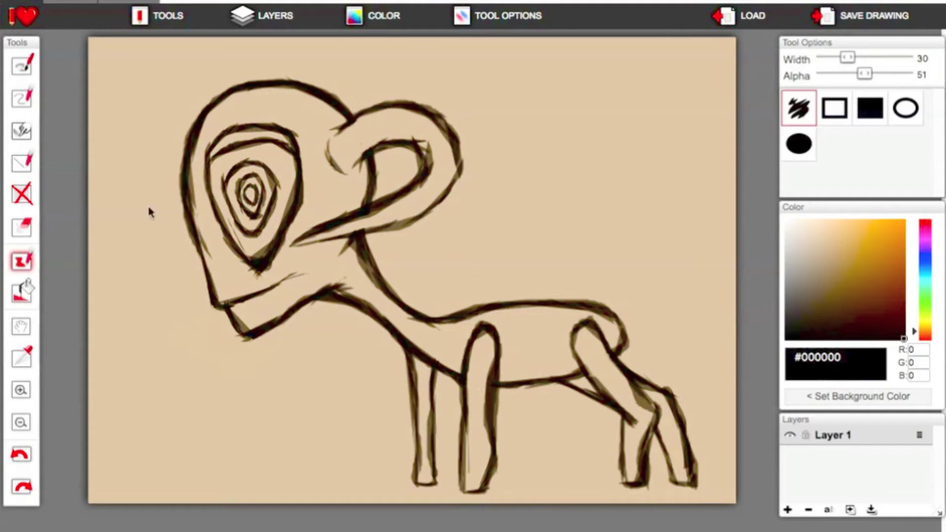
mouse_move(429, 113)
left_mouse_down()
mouse_move(457, 158)
mouse_move(434, 201)
mouse_move(370, 237)
mouse_move(299, 244)
left_mouse_up()
left_click_drag(362, 239, 402, 302)
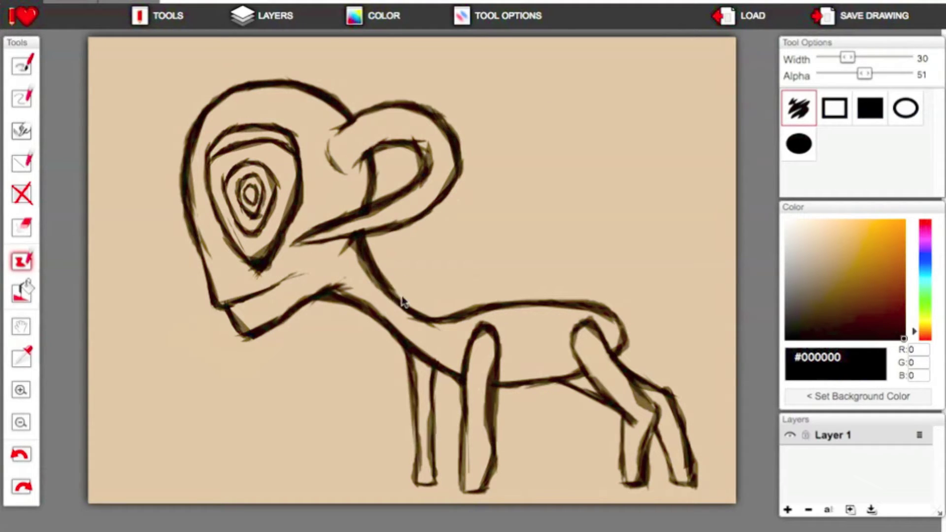
left_click_drag(283, 283, 321, 267)
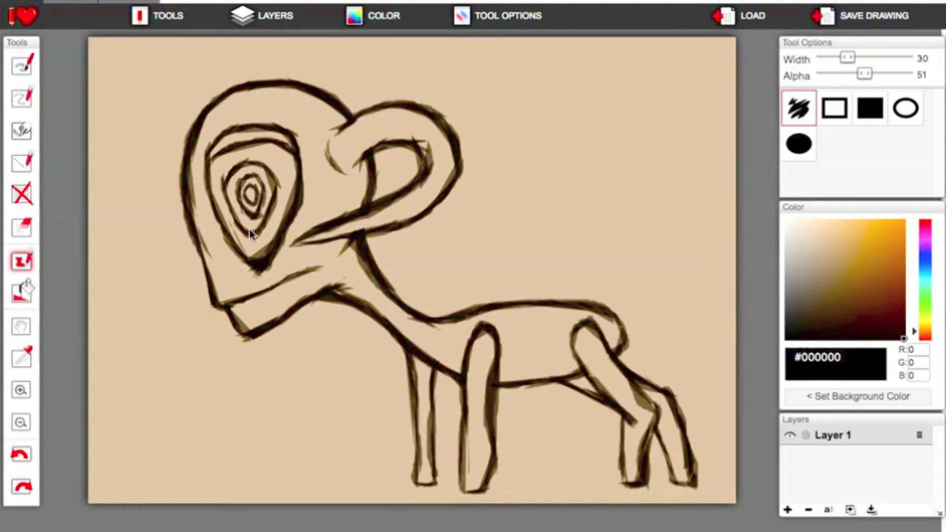
Step: Thicken the back and rump outline and draw claws on both front feet
mouse_move(485, 311)
left_mouse_down()
mouse_move(622, 327)
mouse_move(624, 350)
left_mouse_up()
left_click_drag(419, 469, 396, 479)
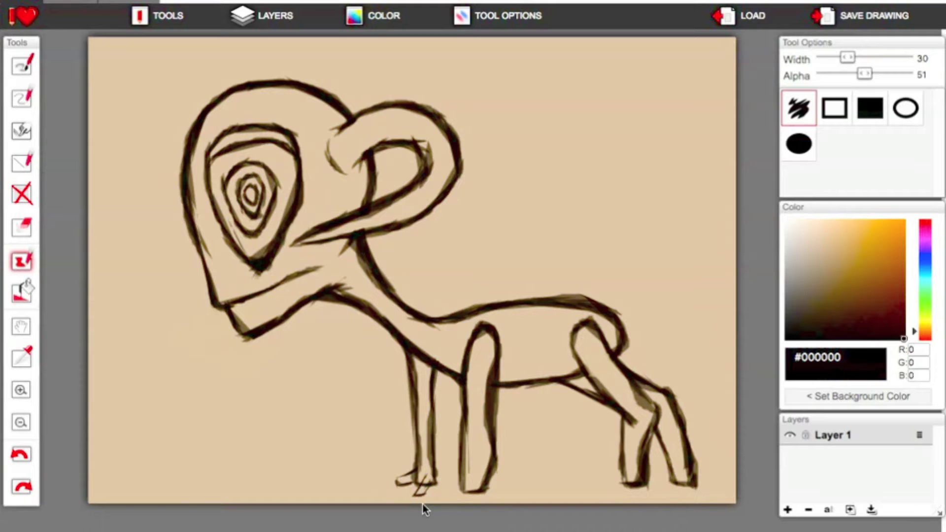
left_click_drag(438, 489, 481, 500)
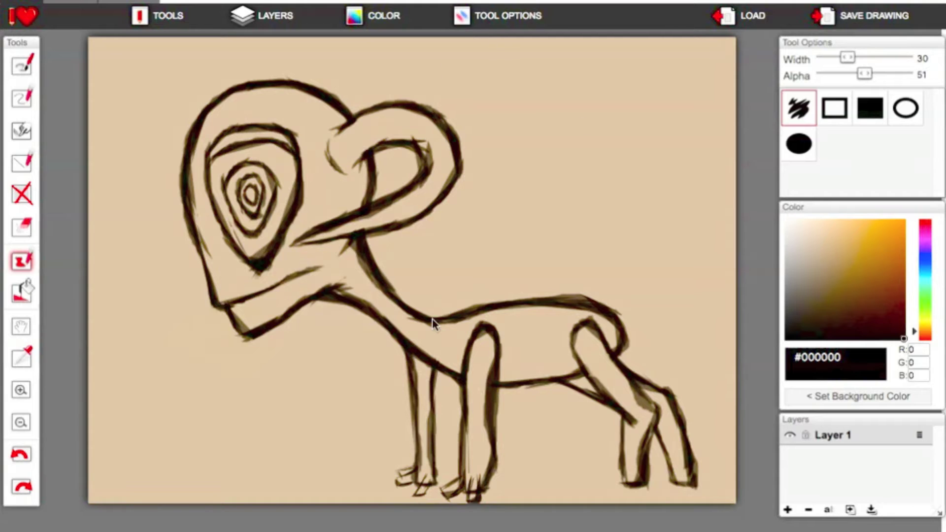
Step: Draw pointed strands hanging from the neck in black and paint out the neck lines crossing the front strand with #d0b290
mouse_move(370, 278)
left_mouse_down()
mouse_move(384, 330)
mouse_move(369, 249)
mouse_move(381, 419)
mouse_move(397, 349)
mouse_move(389, 282)
mouse_move(395, 367)
left_mouse_up()
left_click(490, 264, "alt")
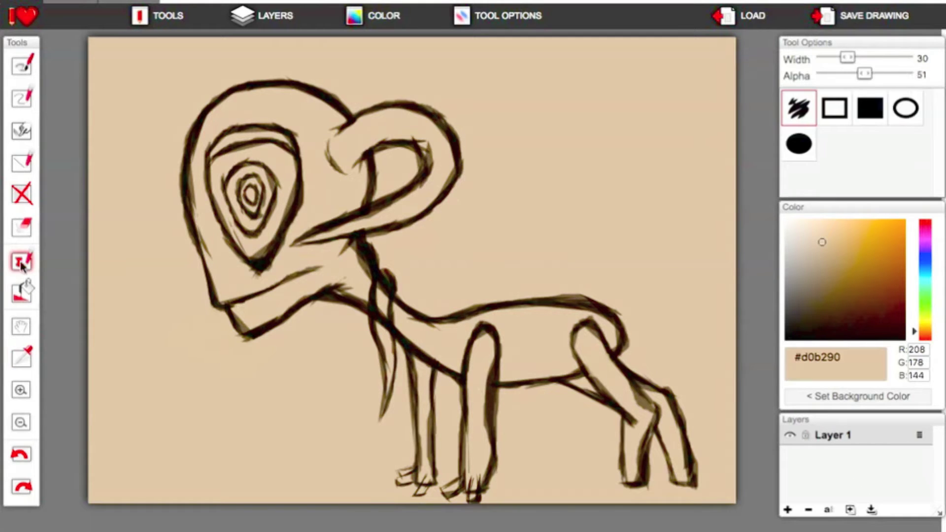
left_click_drag(385, 285, 391, 340)
left_click_drag(865, 289, 904, 339)
left_click_drag(904, 74, 863, 74)
mouse_move(340, 302)
left_mouse_down()
mouse_move(362, 424)
mouse_move(372, 325)
left_mouse_up()
Step: Fill the pupil solid black at 100 alpha and draw claws on the near hind foot at 51 alpha
left_click(246, 189, "alt")
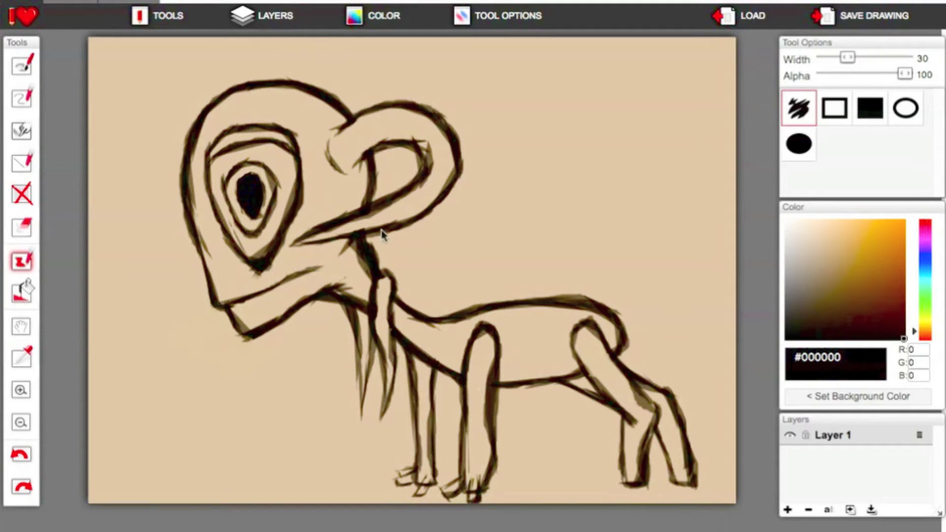
left_click_drag(904, 73, 862, 75)
mouse_move(627, 465)
left_mouse_down()
mouse_move(598, 480)
mouse_move(606, 499)
mouse_move(632, 485)
left_mouse_up()
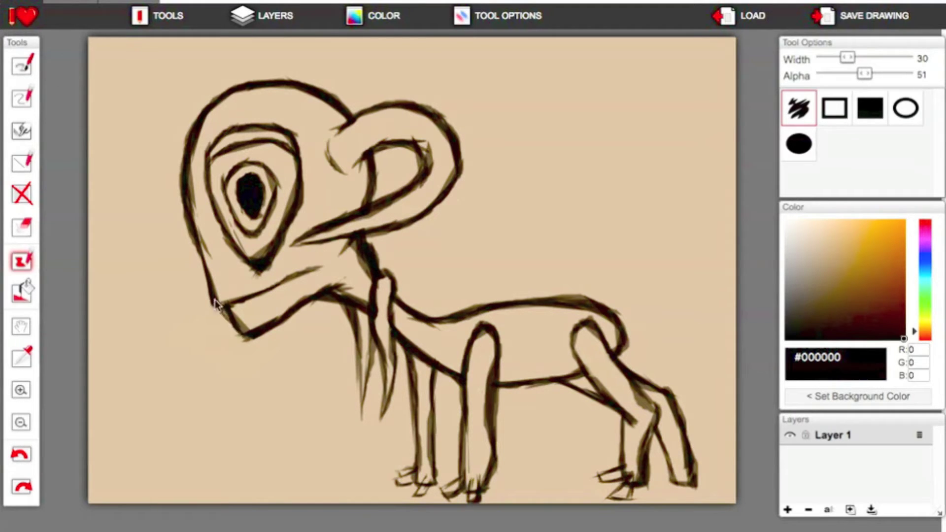
Step: Paint out the mouth line with #d0b290 and add a small white highlight to the pupil
left_click(237, 326, "alt")
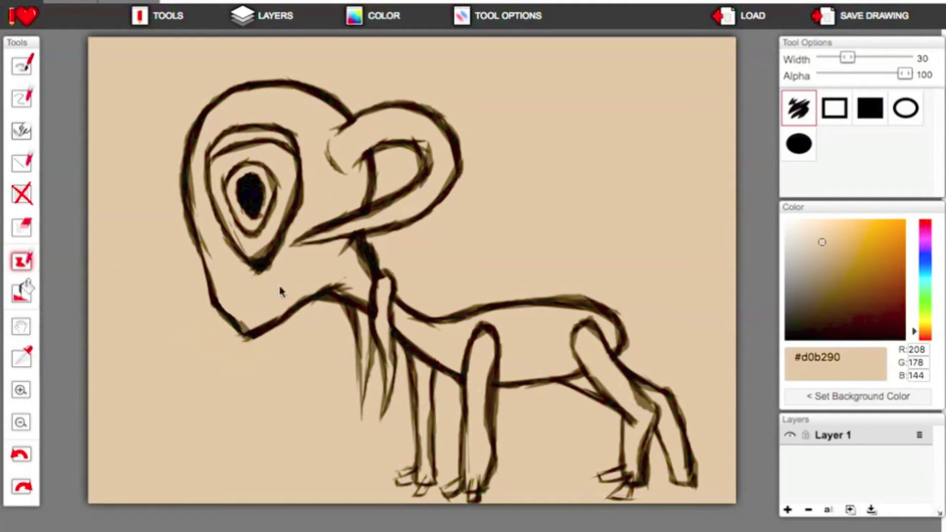
key("ctrl+z")
left_click(863, 74)
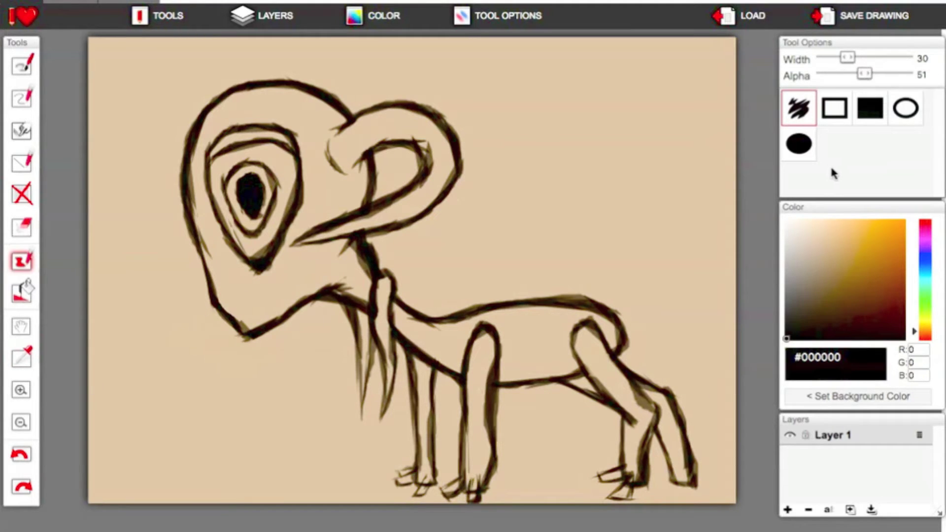
left_click(786, 221)
key("ctrl+z")
Step: Shade the front legs, hind leg and hanging neck strand with black at 34 alpha
left_click_drag(481, 338, 480, 477)
left_click_drag(428, 364, 423, 490)
mouse_move(580, 331)
left_mouse_down()
mouse_move(653, 433)
mouse_move(663, 391)
left_mouse_up()
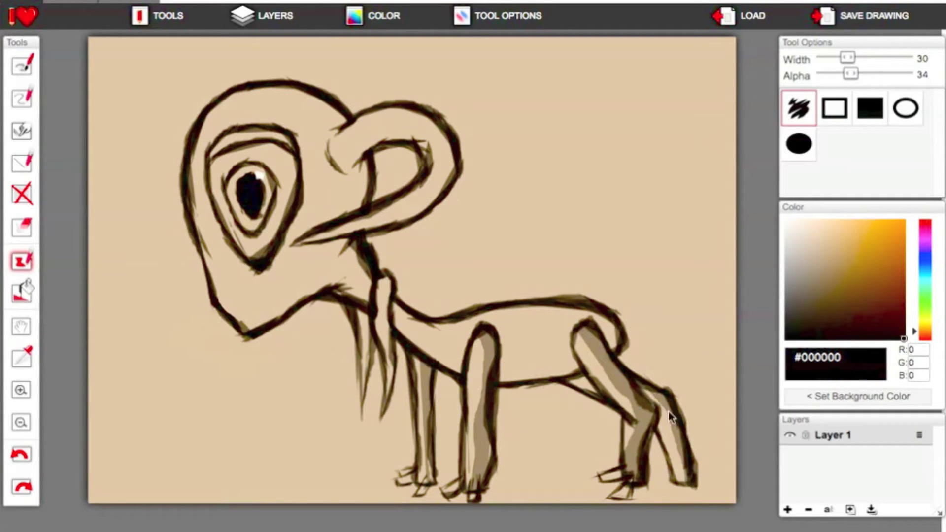
mouse_move(382, 276)
left_mouse_down()
mouse_move(389, 384)
mouse_move(365, 378)
left_mouse_up()
key("ctrl+z")
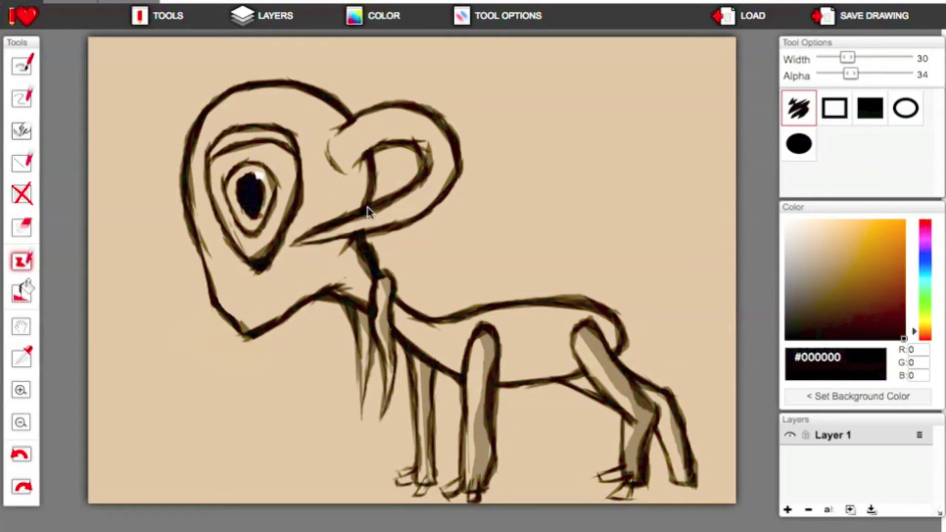
Step: Shade the curled horn with brown #543716 and the upper eyelid with black at 34 alpha
left_click(348, 135, "alt")
mouse_move(340, 140)
left_mouse_down()
mouse_move(372, 113)
mouse_move(374, 217)
left_mouse_up()
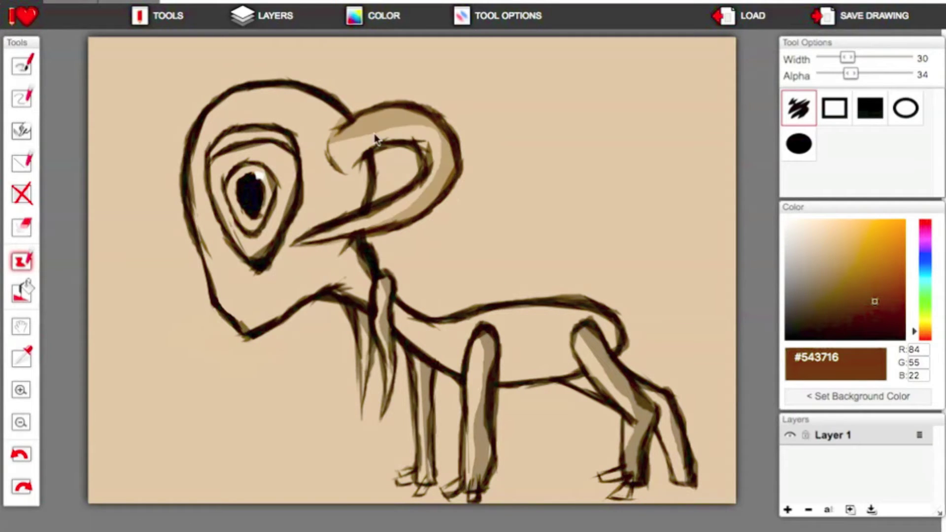
left_click(241, 161, "alt")
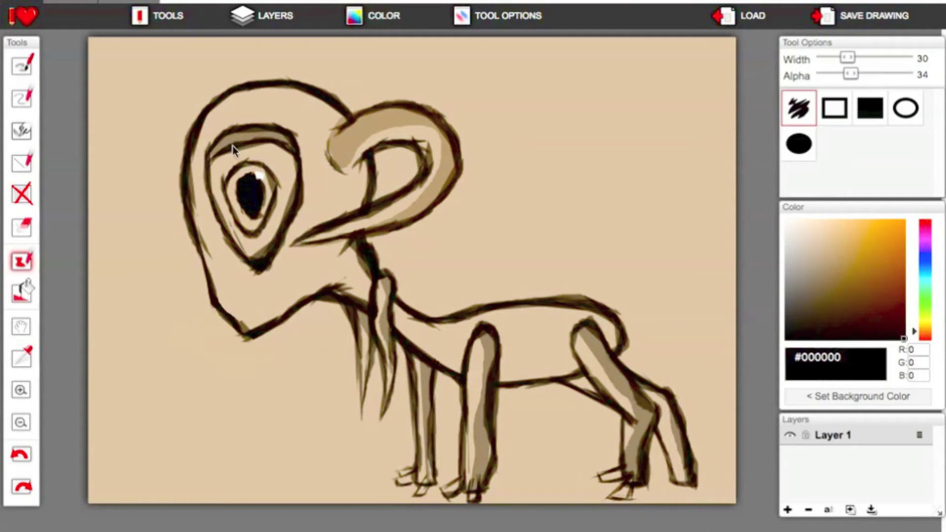
Step: Shade the belly, rump, far hind leg, jaw, top and back of the head, and neck with black at 34 alpha
mouse_move(589, 371)
left_mouse_down()
mouse_move(545, 384)
mouse_move(500, 362)
left_mouse_up()
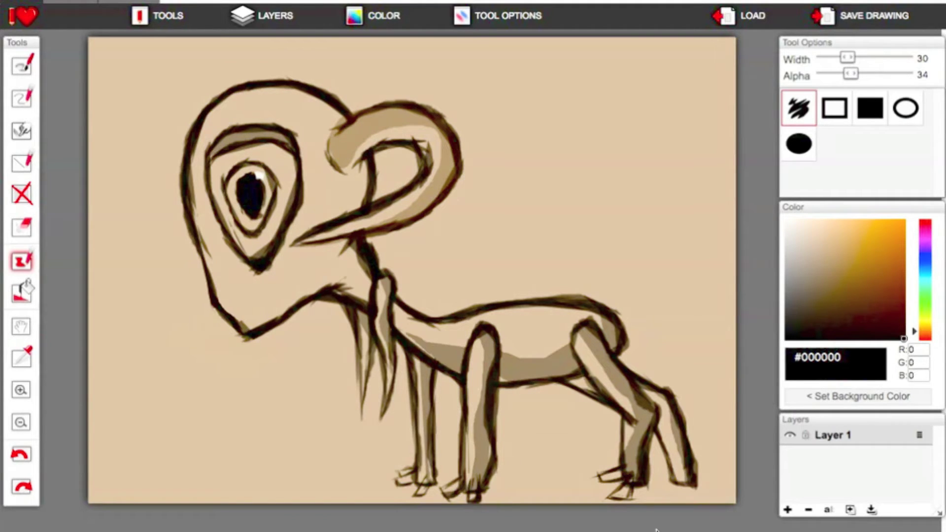
left_click_drag(671, 399, 640, 387)
left_click_drag(201, 251, 196, 216)
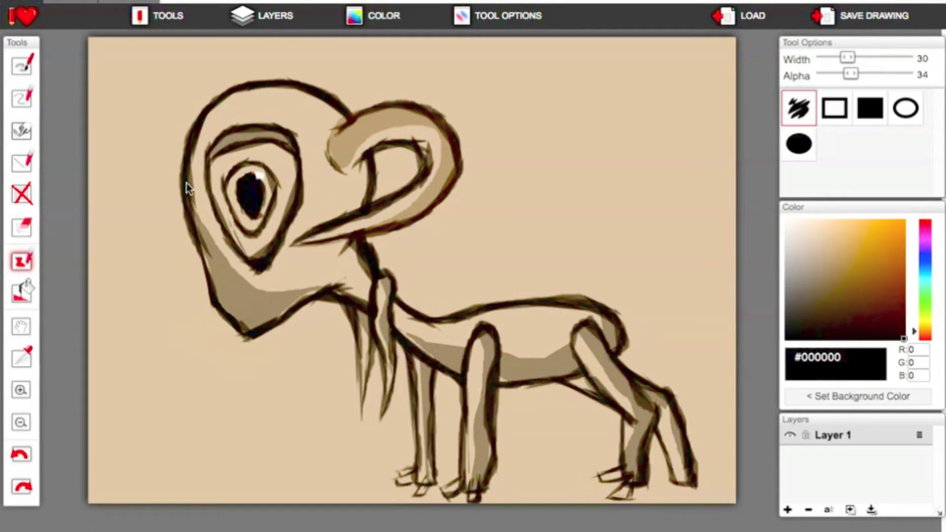
left_click_drag(294, 91, 345, 126)
left_click_drag(372, 163, 342, 215)
left_click_drag(376, 275, 347, 247)
Step: Soften the shading on the head, neck, belly and legs by painting over its edges with #d0b290 at 34 alpha
left_click(21, 357)
mouse_move(241, 302)
left_mouse_down()
mouse_move(86, 287)
mouse_move(320, 300)
left_mouse_up()
mouse_move(197, 224)
left_mouse_down()
mouse_move(312, 295)
mouse_move(253, 283)
left_mouse_up()
left_click_drag(212, 118, 325, 123)
left_click_drag(355, 180, 362, 200)
mouse_move(344, 252)
left_mouse_down()
mouse_move(375, 296)
mouse_move(344, 246)
left_mouse_up()
mouse_move(399, 335)
left_mouse_down()
mouse_move(569, 358)
mouse_move(610, 343)
mouse_move(613, 352)
left_mouse_up()
left_click_drag(488, 340, 475, 444)
left_click_drag(428, 391, 423, 473)
left_click_drag(584, 344, 639, 422)
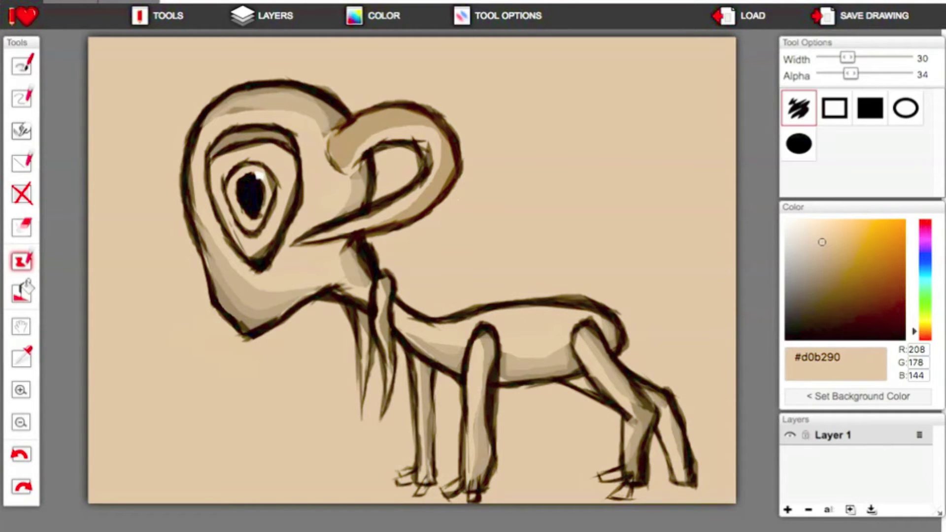
Step: Blend the horn's shading with its own tan #a58866 and colour the upper eyelid brown with #713d00
key("i")
left_click(22, 261)
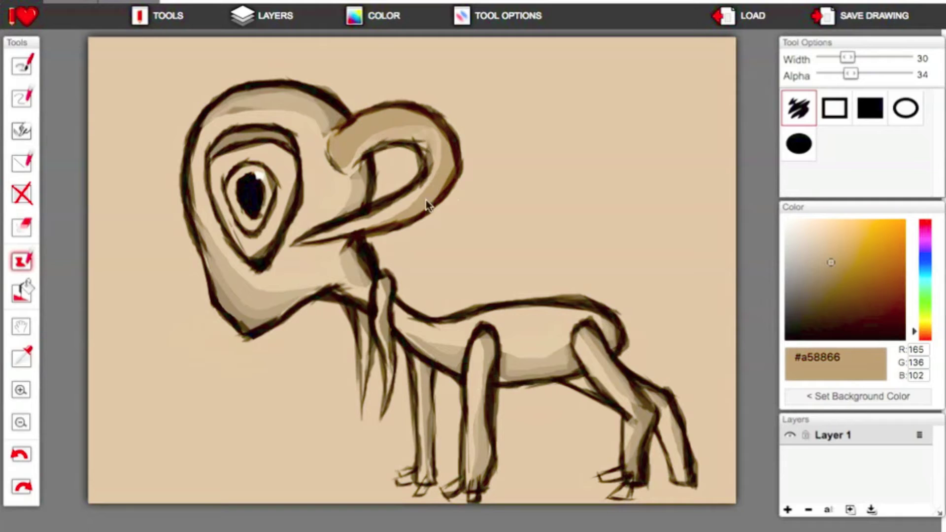
left_click_drag(283, 135, 209, 160)
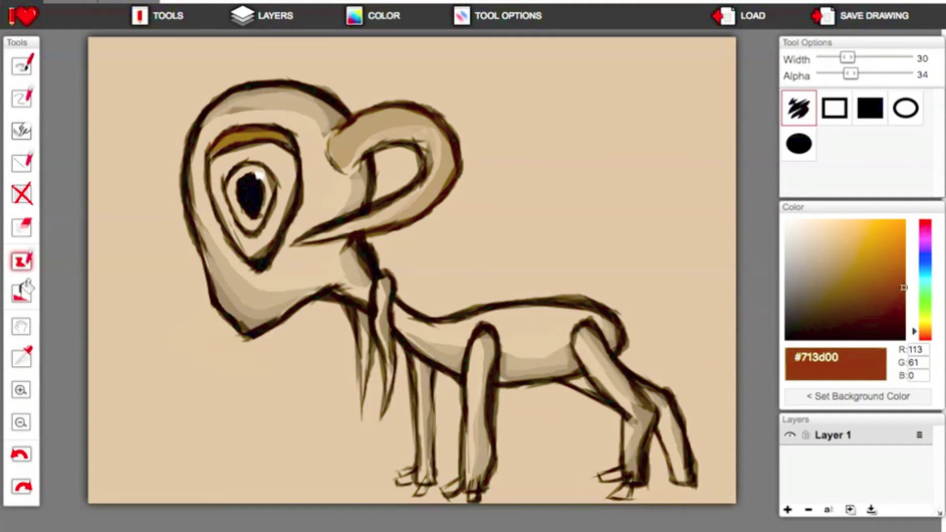
Step: Draw a horizon line behind the creature and fill distant mountain silhouettes along it in black at 50 alpha
key("d")
key("5")
left_click_drag(416, 442, 88, 462)
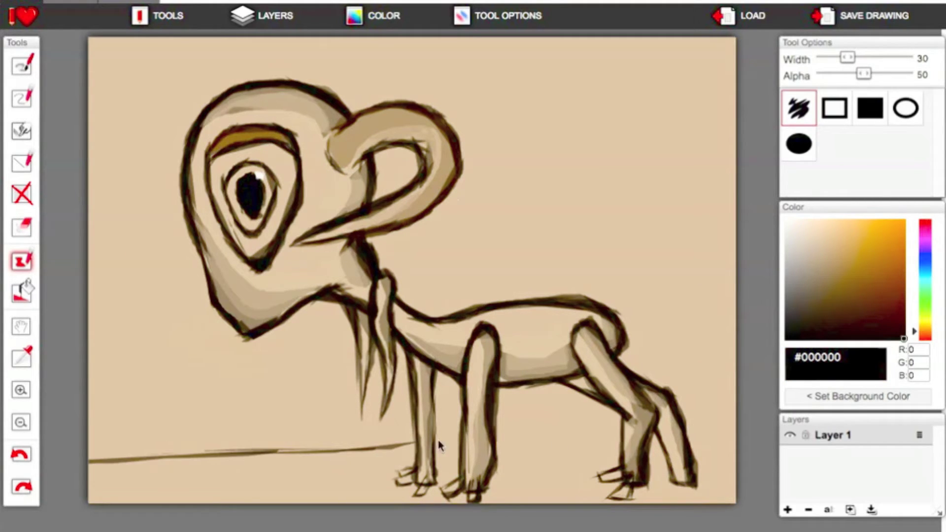
left_click_drag(624, 437, 736, 432)
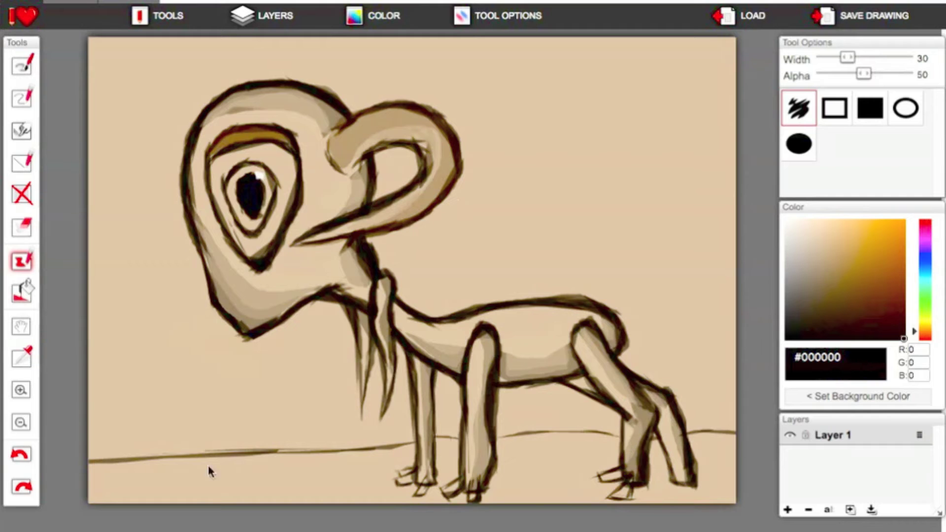
mouse_move(412, 439)
left_mouse_down()
mouse_move(197, 399)
mouse_move(52, 466)
left_mouse_up()
left_click_drag(498, 437, 574, 437)
left_click_drag(689, 429, 736, 431)
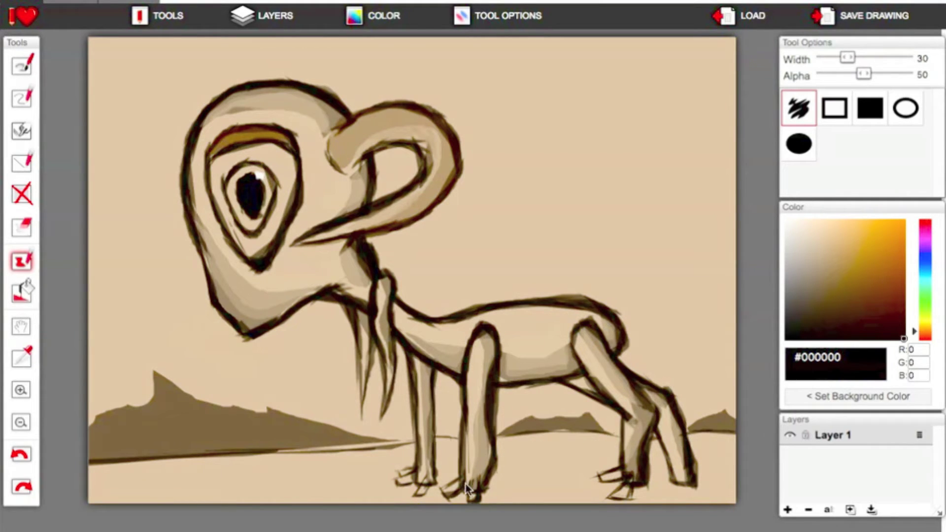
Step: Shade the faces of the mountains with #574126 and a warmer brown at 50 alpha
left_click(241, 463, "alt")
left_click_drag(271, 412, 123, 446)
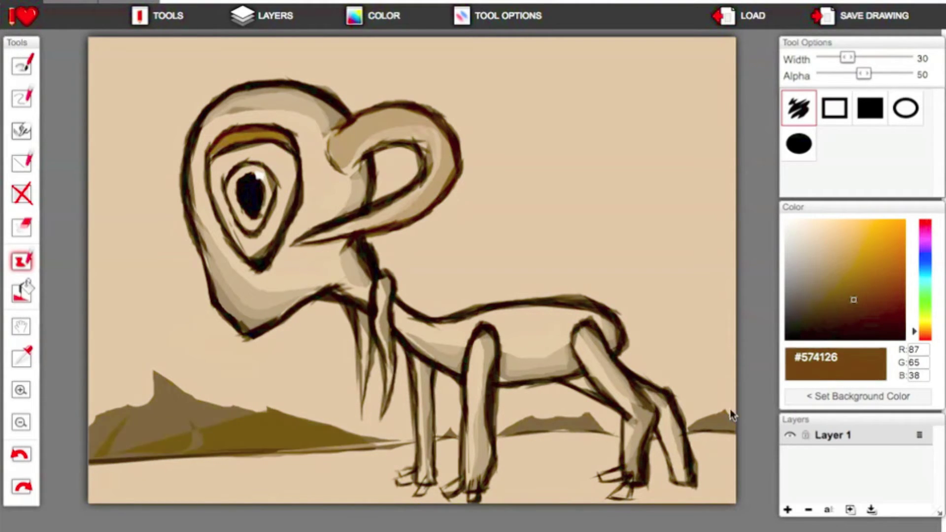
left_click(890, 294)
mouse_move(363, 447)
left_mouse_down()
mouse_move(164, 426)
mouse_move(155, 413)
mouse_move(397, 419)
left_mouse_up()
left_click_drag(510, 436, 544, 429)
left_click_drag(717, 426, 727, 430)
Step: Add light #deac72 highlights to the peaks and slopes of the mountains
left_click(843, 235)
mouse_move(160, 376)
left_mouse_down()
mouse_move(197, 418)
mouse_move(123, 433)
left_mouse_up()
left_click_drag(547, 423, 604, 433)
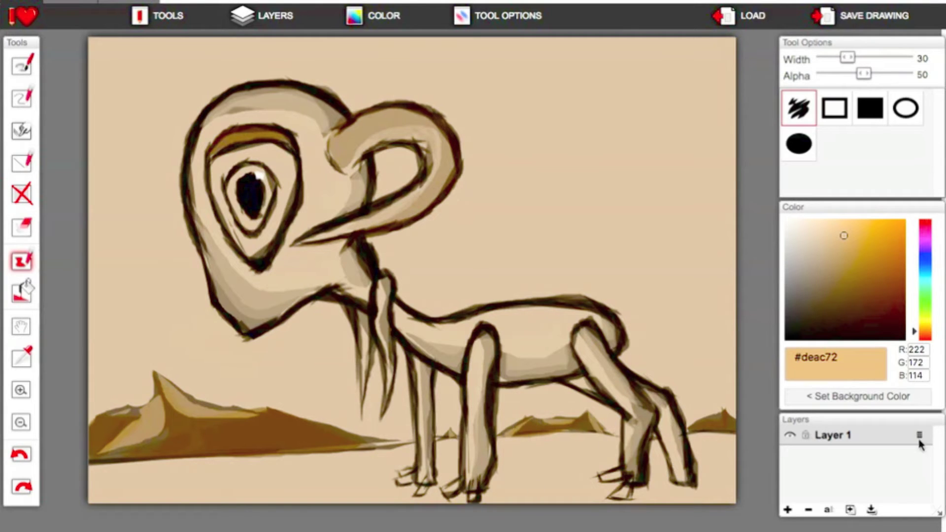
Step: Fill the ground below the horizon with black at 63 alpha, leaving light patches around the feet
left_click(903, 339)
left_click_drag(864, 74, 875, 74)
mouse_move(413, 446)
left_mouse_down()
mouse_move(389, 473)
mouse_move(239, 498)
left_mouse_up()
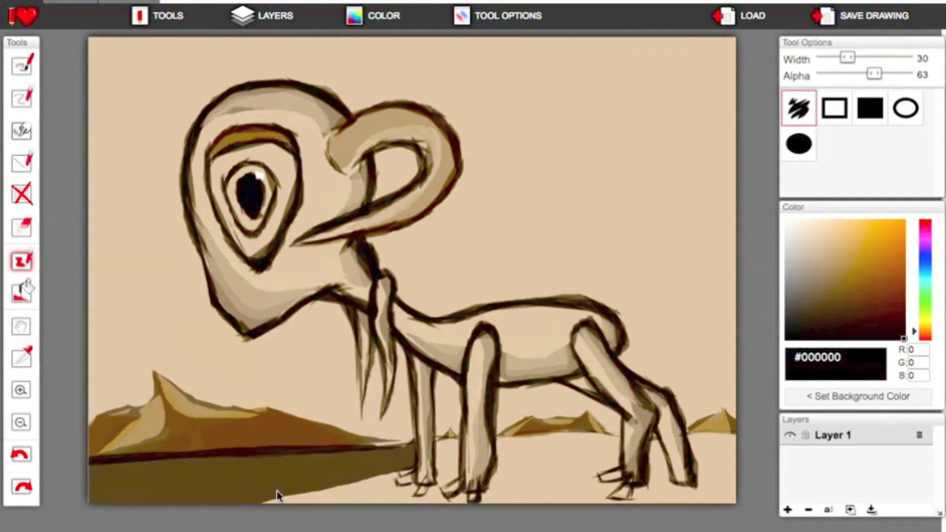
mouse_move(570, 428)
left_mouse_down()
mouse_move(503, 490)
mouse_move(497, 437)
left_mouse_up()
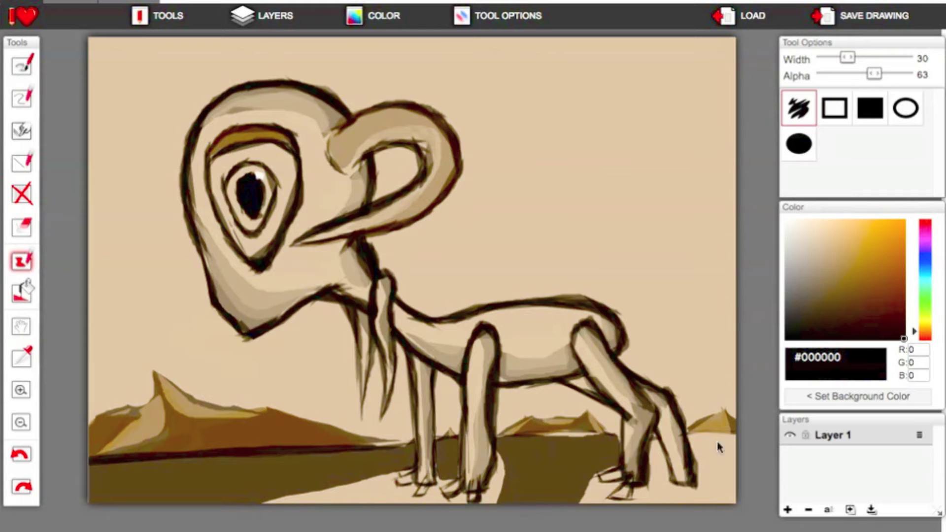
mouse_move(734, 428)
left_mouse_down()
mouse_move(660, 503)
mouse_move(640, 436)
left_mouse_up()
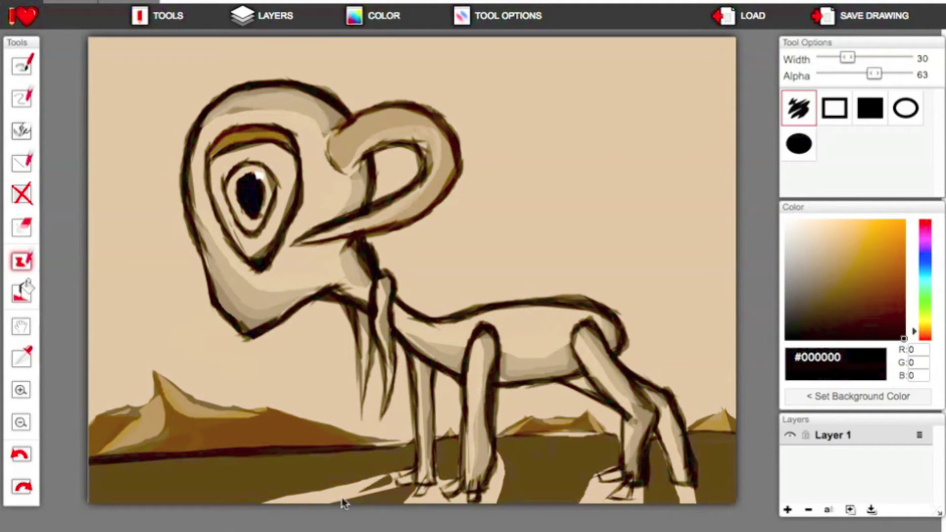
Step: Draw a large solid black disc in the sky above the creature's back
left_click(798, 144)
left_click_drag(847, 58, 875, 58)
left_click_drag(552, 77, 708, 228)
Step: Airbrush the black disc with #da906a using the soft brush at a large width and lowered alpha
key("b")
left_click(833, 108)
left_click(925, 334)
left_click(847, 237)
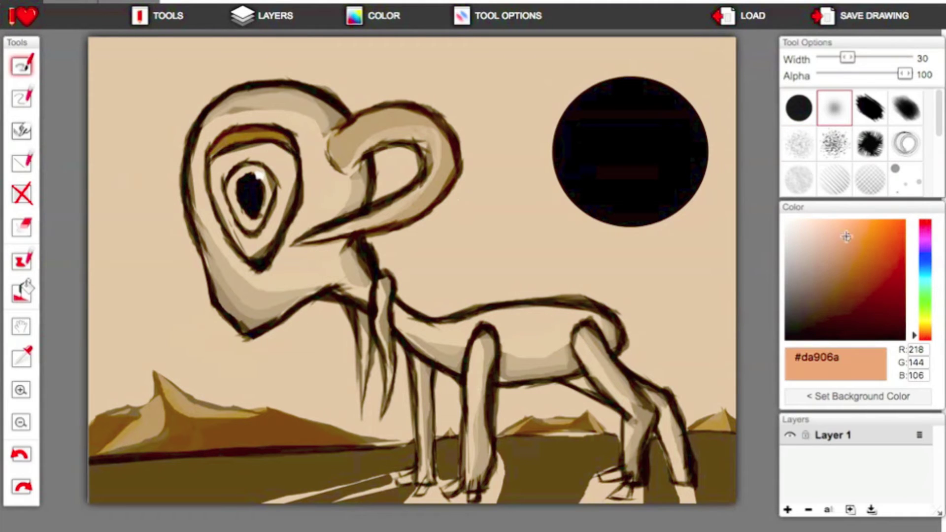
left_click_drag(846, 58, 904, 57)
left_click_drag(904, 74, 843, 73)
left_click_drag(904, 58, 880, 57)
mouse_move(567, 94)
left_mouse_down()
mouse_move(625, 162)
mouse_move(641, 217)
left_mouse_up()
left_click_drag(843, 74, 836, 74)
mouse_move(635, 128)
left_mouse_down()
mouse_move(689, 187)
mouse_move(686, 158)
mouse_move(596, 178)
left_mouse_up()
Step: Airbrush red-brown shading and pale peach highlights onto the disc, using a smaller soft brush for the highlights
left_click(875, 283)
mouse_move(640, 109)
left_mouse_down()
mouse_move(667, 139)
mouse_move(616, 197)
left_mouse_up()
left_click_drag(881, 58, 855, 58)
left_click(825, 220)
left_click_drag(655, 178, 576, 113)
left_click(845, 240)
left_click_drag(682, 103, 602, 159)
left_click_drag(655, 140, 630, 197)
Step: Cover most of the disc with a filled ellipse in the sky colour #d0b290 to leave a crescent
left_click(21, 261)
left_click(500, 237, "alt")
left_click_drag(485, 78, 665, 226)
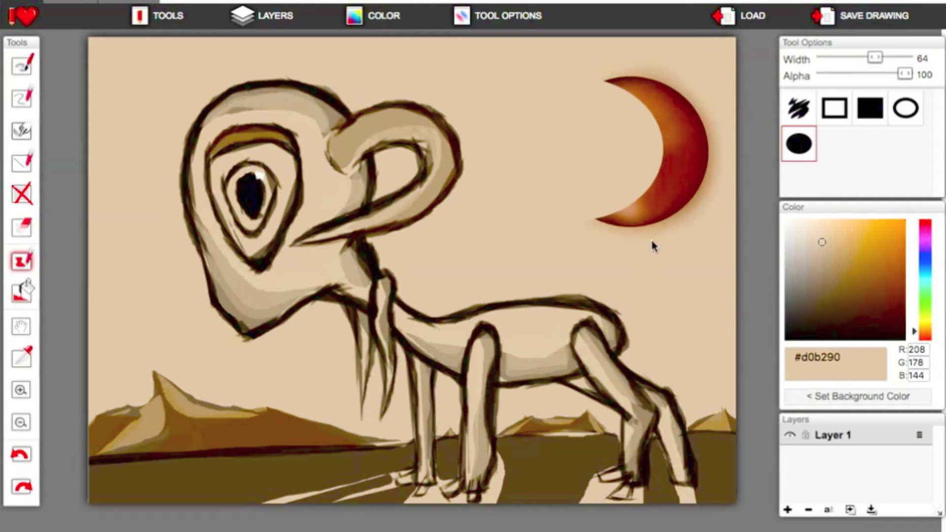
Step: Tint the creature's body, head, neck and legs with #bf7118 and #e39d4f at 37 alpha
left_click(891, 249)
left_click_drag(874, 73, 853, 74)
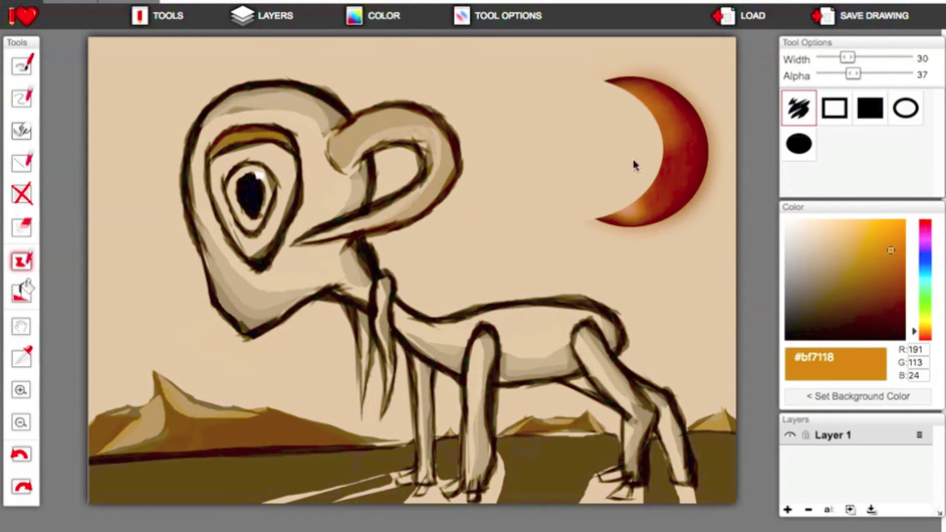
left_click_drag(569, 351, 564, 367)
mouse_move(371, 285)
left_mouse_down()
mouse_move(274, 317)
mouse_move(212, 134)
mouse_move(249, 116)
mouse_move(339, 186)
left_mouse_up()
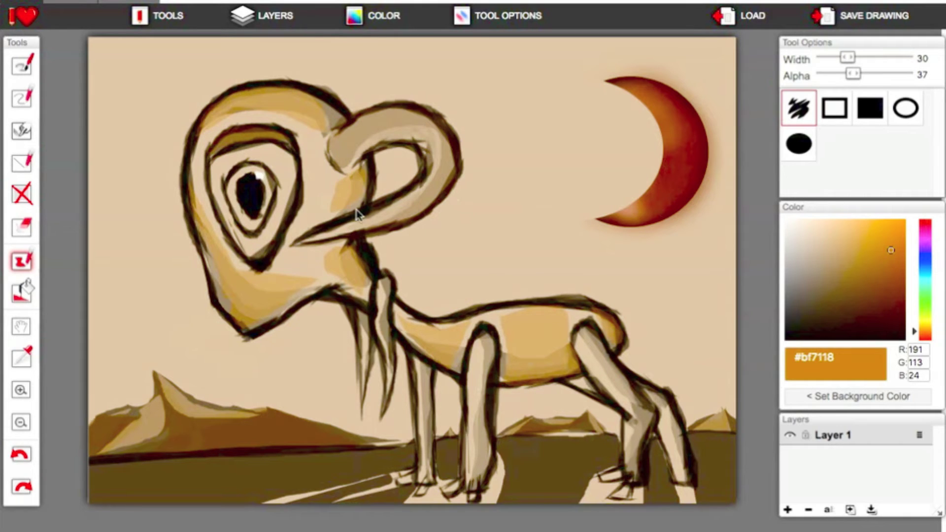
left_click(246, 284, "alt")
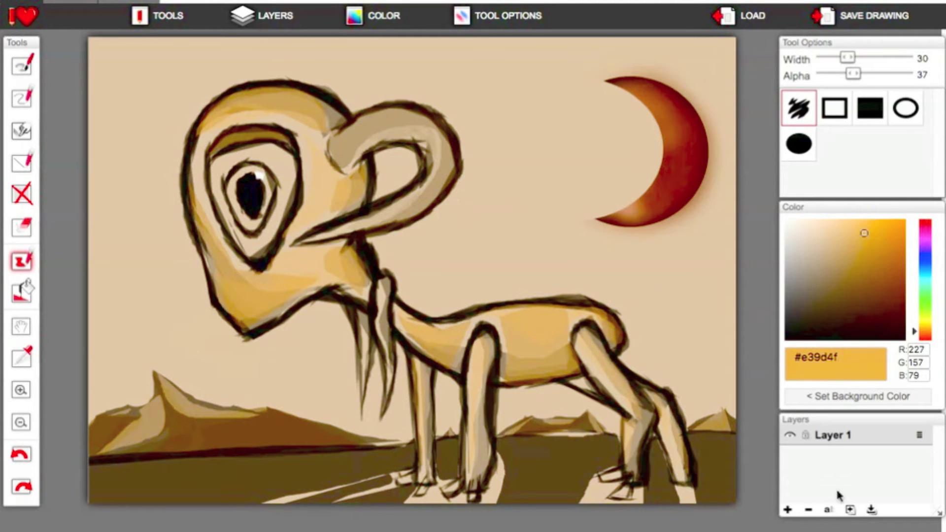
Step: Lighten the dark ground with broad freeform patches of #8e7d6c at 49 alpha
left_click(89, 274, "alt")
left_click_drag(407, 453, 89, 503)
mouse_move(543, 439)
left_mouse_down()
mouse_move(690, 437)
mouse_move(386, 526)
mouse_move(459, 436)
left_mouse_up()
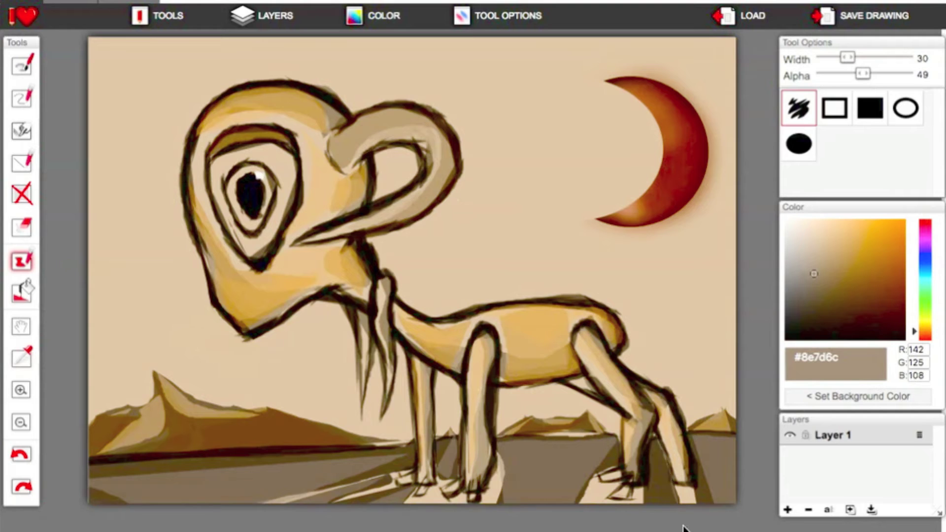
Step: Colour the curled horn with yellow-brown and light orange tones at 49 alpha
left_click(328, 202, "alt")
mouse_move(339, 140)
left_mouse_down()
mouse_move(475, 194)
mouse_move(433, 182)
left_mouse_up()
left_click(847, 235)
mouse_move(345, 143)
left_mouse_down()
mouse_move(416, 128)
mouse_move(446, 147)
mouse_move(367, 224)
left_mouse_up()
Step: Colour the body with light orange and brown #964f24, and add orange tones to the head around the eye
left_click(925, 335)
left_click(878, 221)
left_click(839, 220)
mouse_move(576, 313)
left_mouse_down()
mouse_move(501, 326)
mouse_move(457, 343)
mouse_move(450, 336)
mouse_move(578, 310)
mouse_move(583, 348)
mouse_move(520, 329)
mouse_move(604, 339)
mouse_move(463, 340)
mouse_move(403, 335)
left_mouse_up()
left_click(877, 269)
left_click_drag(197, 136, 216, 239)
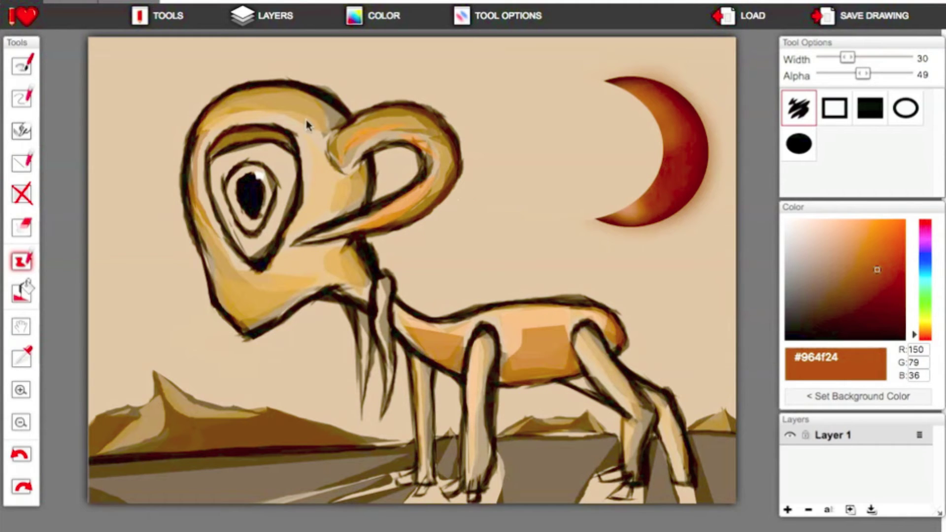
left_click(425, 178, "alt")
left_click_drag(205, 159, 207, 217)
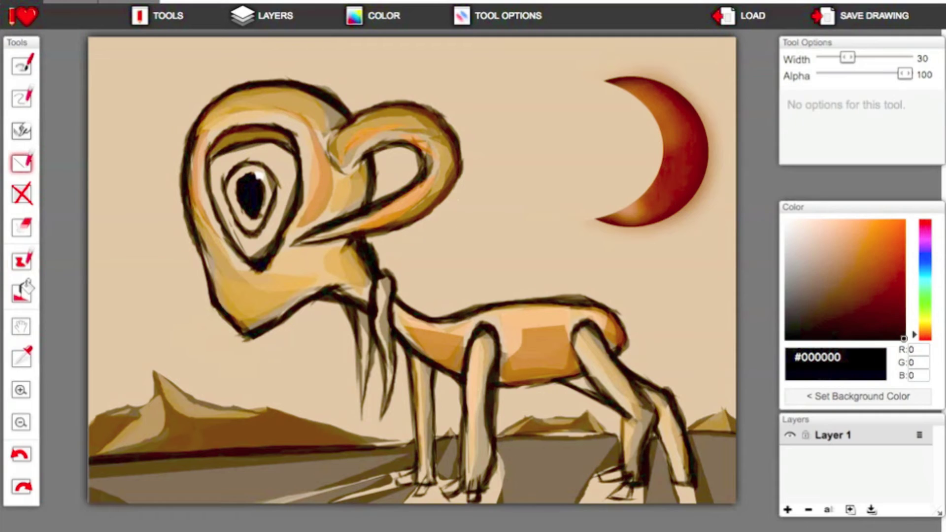
Step: Paint wispy clouds across the sky with the 40-wide soft brush in #ffbd72, #ffdcb4 and a deeper yellow-orange
left_click(123, 316, "alt")
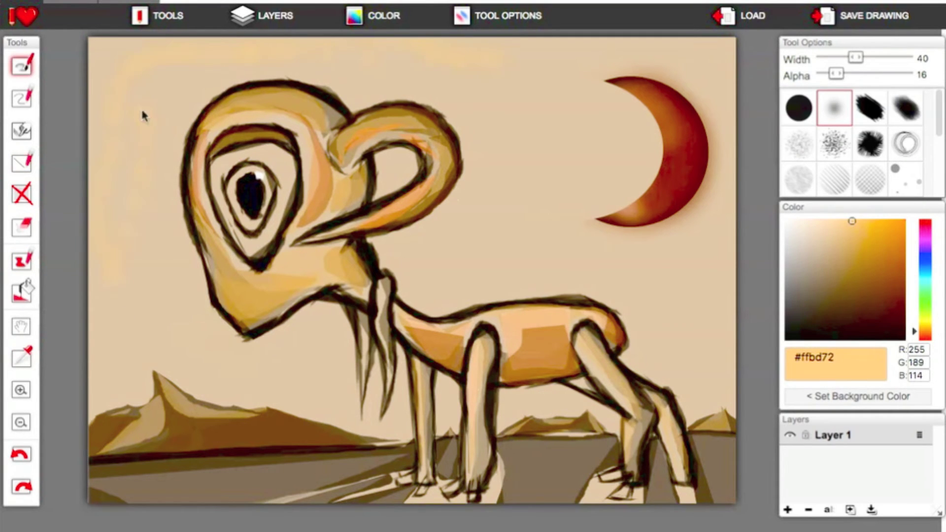
mouse_move(325, 54)
left_mouse_down()
mouse_move(605, 154)
mouse_move(215, 57)
mouse_move(112, 363)
mouse_move(517, 114)
mouse_move(523, 277)
mouse_move(736, 68)
mouse_move(622, 286)
left_mouse_up()
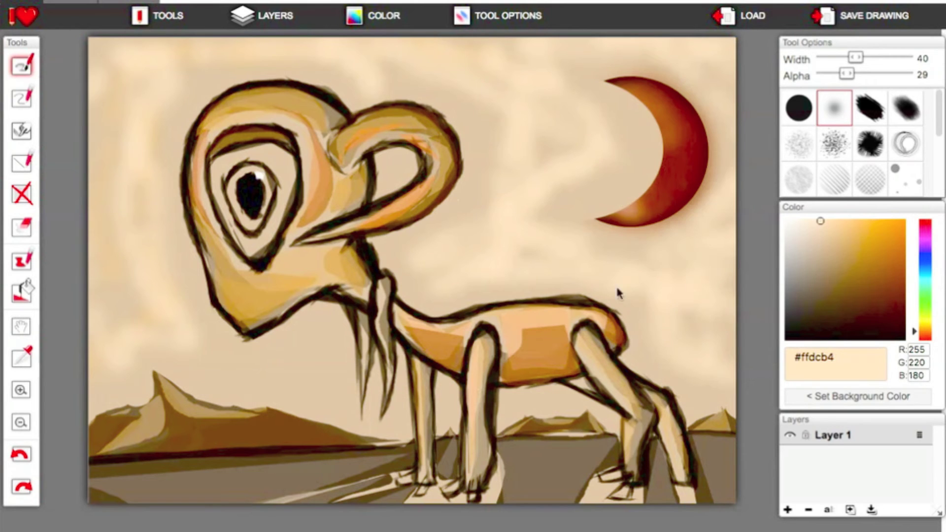
left_click(868, 221)
mouse_move(508, 94)
left_mouse_down()
mouse_move(127, 29)
mouse_move(529, 148)
mouse_move(114, 184)
left_mouse_up()
left_click(814, 220)
Step: Shade the near front and hind legs with freeform shapes in black at 49 alpha
left_click(903, 338)
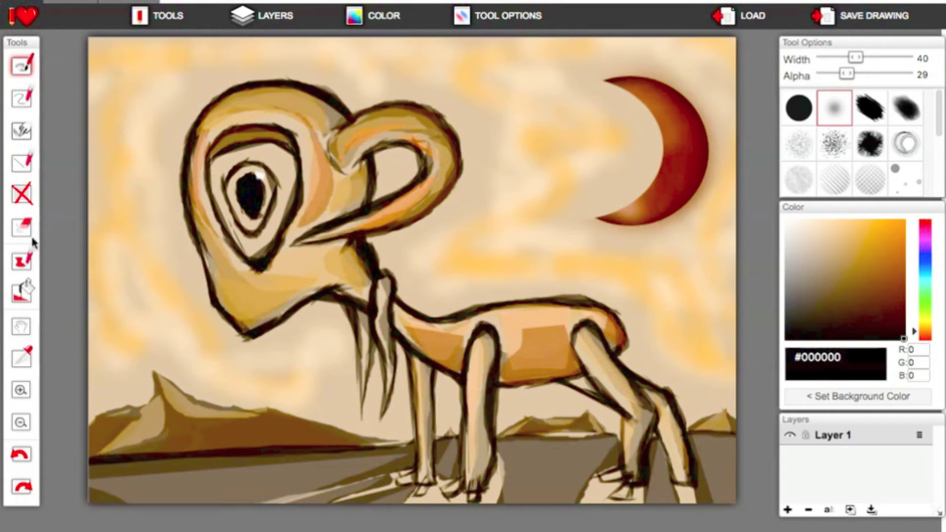
left_click(22, 261)
left_click_drag(493, 337, 487, 481)
left_click_drag(589, 326, 655, 487)
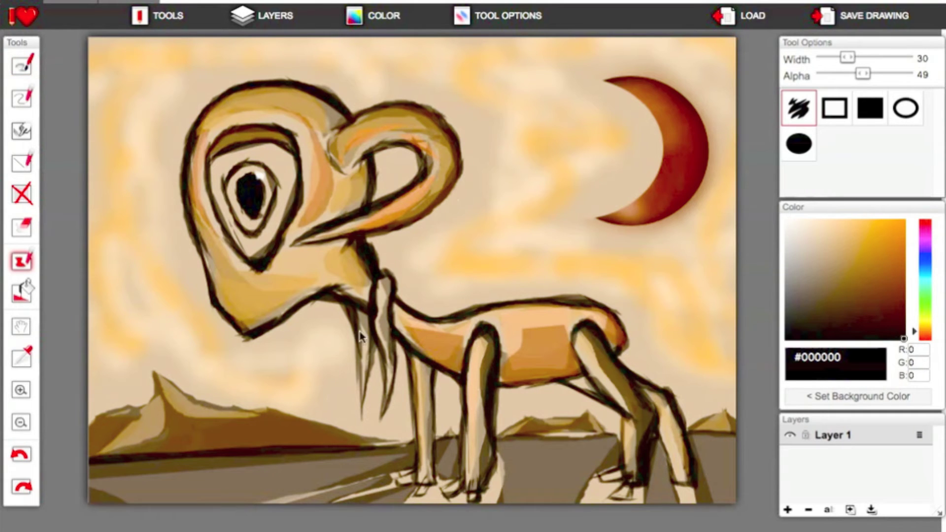
Step: Paint salmon-orange strips down all four legs at 49 alpha
left_click(921, 338)
left_click(881, 222)
left_click_drag(682, 468, 638, 381)
mouse_move(578, 335)
left_mouse_down()
mouse_move(597, 344)
mouse_move(640, 463)
left_mouse_up()
left_click_drag(485, 334, 472, 471)
left_click_drag(428, 362, 418, 463)
Step: Shade the lower jaw with black at 49 alpha, undoing the fill that covers too much
left_click(921, 339)
left_click_drag(865, 309, 904, 340)
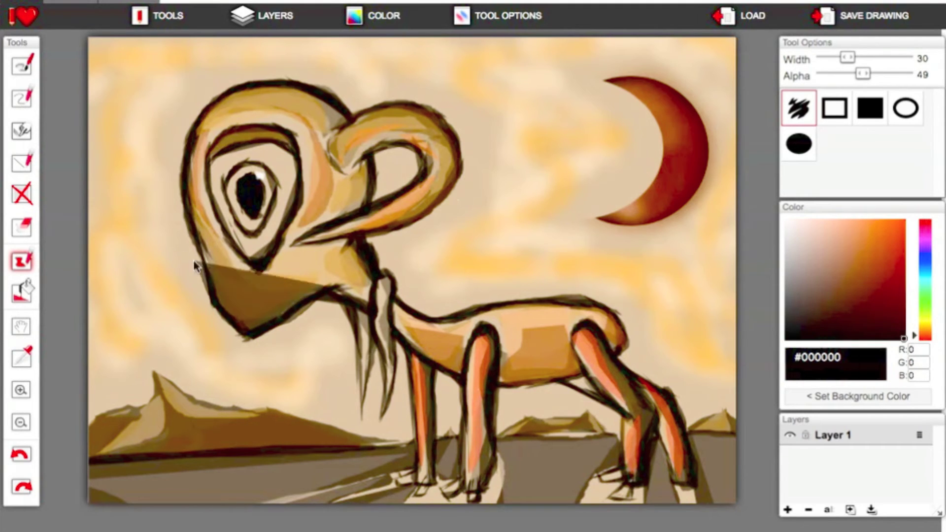
mouse_move(206, 266)
left_mouse_down()
mouse_move(283, 298)
mouse_move(224, 270)
left_mouse_up()
key("ctrl+z")
Step: Colour the jaw, cheek and hanging beard strands with orange #ff9058 and #ff8244, and define the mouth line
left_click(864, 221)
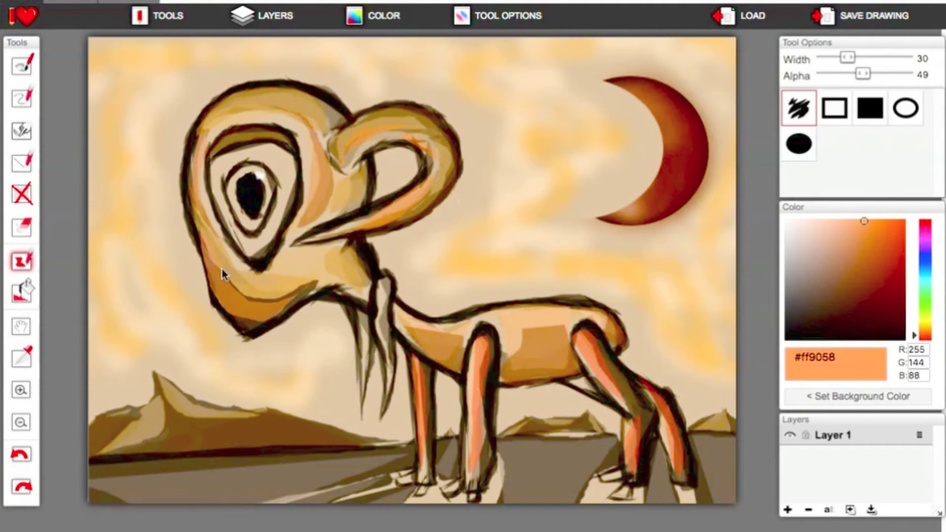
mouse_move(325, 278)
left_mouse_down()
mouse_move(223, 272)
mouse_move(260, 290)
mouse_move(340, 259)
mouse_move(291, 281)
mouse_move(325, 261)
left_mouse_up()
left_click(873, 221)
mouse_move(387, 330)
left_mouse_down()
mouse_move(362, 315)
mouse_move(366, 357)
left_mouse_up()
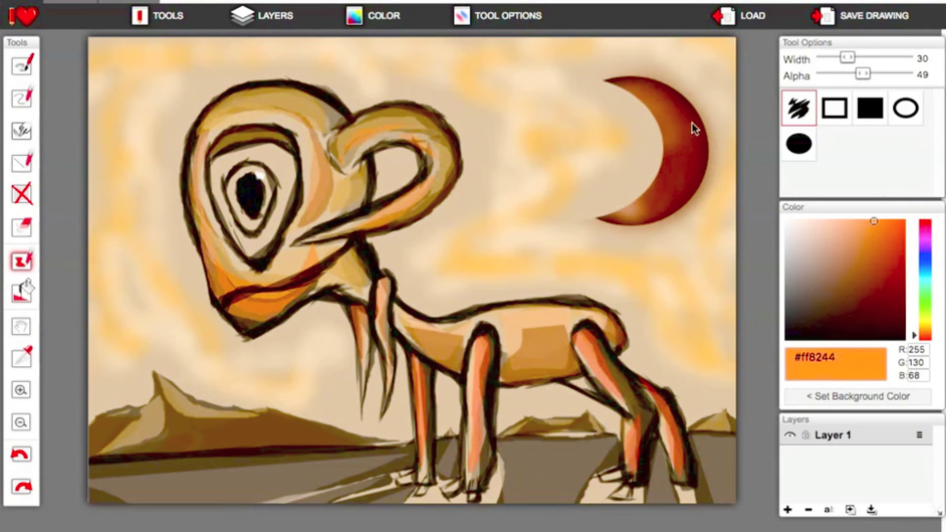
Step: Paint #ffb996 light patches on the mountains at 49 alpha
left_click(834, 221)
left_click_drag(167, 421, 91, 463)
left_click_drag(538, 424, 591, 423)
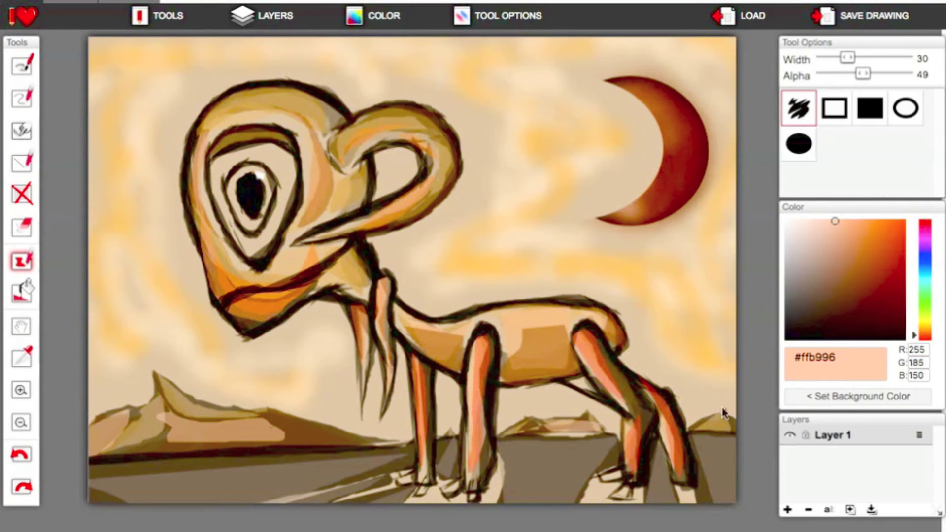
Step: Intensify the colour of the legs with red-orange #e64d00 at 49 alpha
left_click(903, 231)
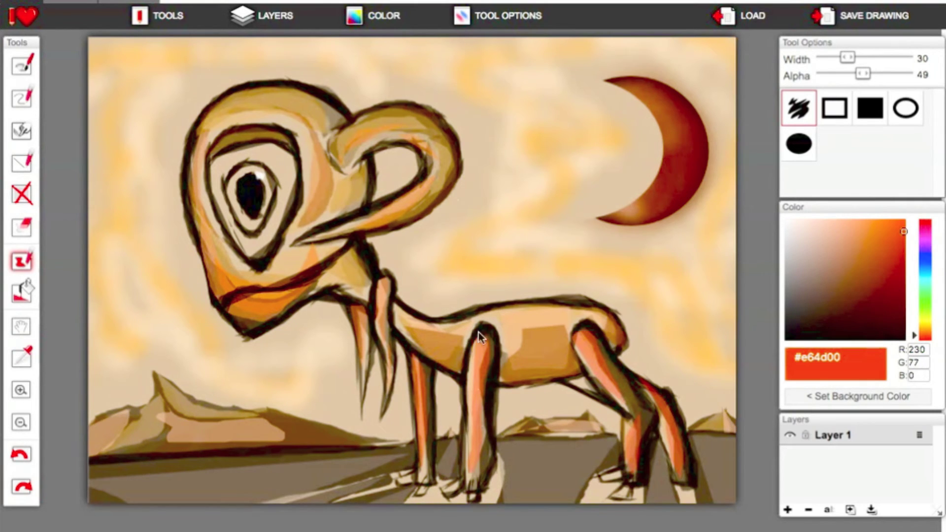
left_click_drag(478, 340, 473, 438)
left_click_drag(418, 354, 430, 466)
mouse_move(580, 334)
left_mouse_down()
mouse_move(585, 369)
mouse_move(634, 470)
left_mouse_up()
Step: Paint the jaw, cheek, neck and body with light orange tones, including #ff9b69, at 49 alpha
left_click(867, 220)
mouse_move(234, 290)
left_mouse_down()
mouse_move(296, 268)
mouse_move(315, 325)
mouse_move(315, 310)
mouse_move(218, 236)
left_mouse_up()
left_click(855, 222)
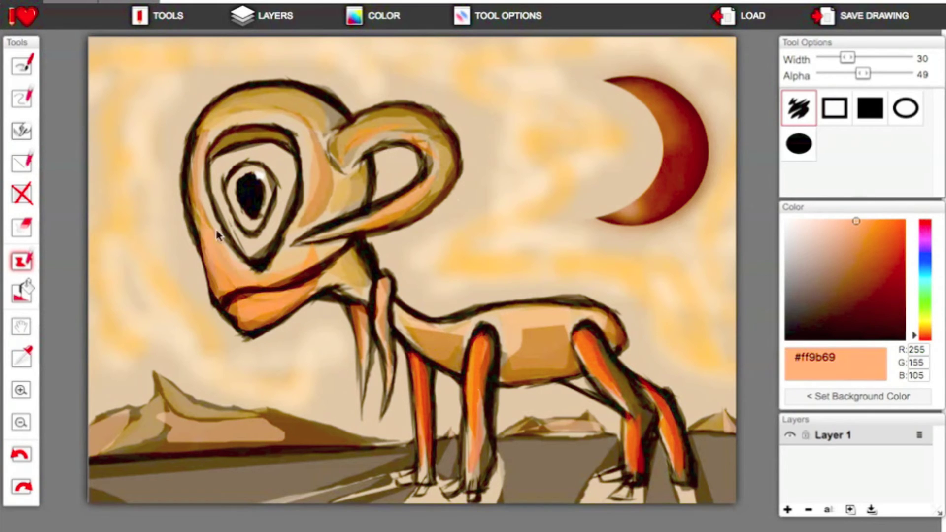
mouse_move(351, 272)
left_mouse_down()
mouse_move(405, 330)
mouse_move(443, 340)
left_mouse_up()
left_click_drag(524, 337, 559, 357)
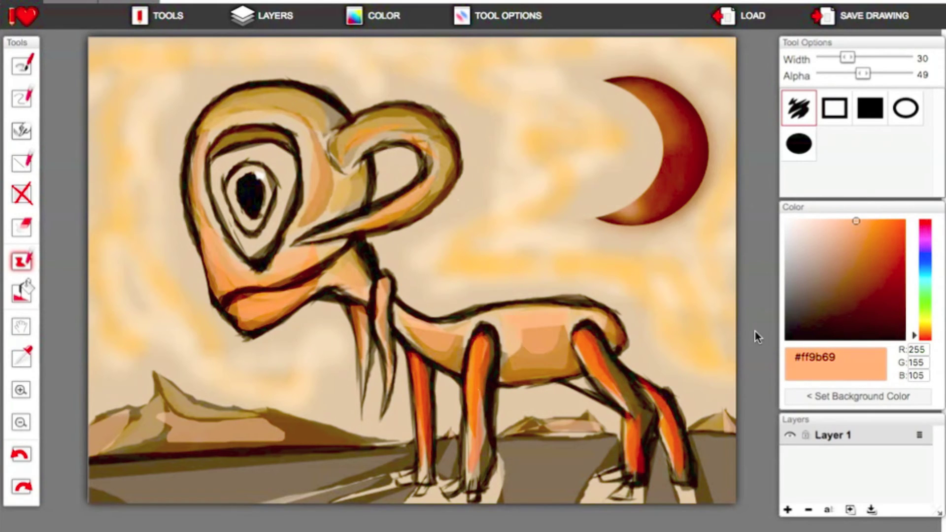
Step: Draw a solid black ball inside the crescent with a ragged trail running down towards the creature's back
left_click(903, 339)
left_click(615, 148)
left_click_drag(583, 160, 438, 296)
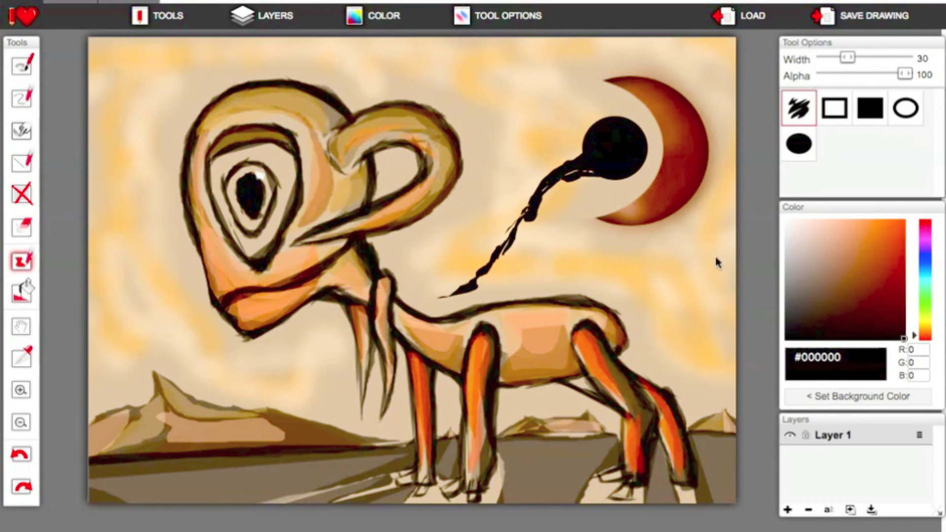
Step: Streak the black ball and its trail with blue and add purple #7500dc accents to the ball
left_click(925, 265)
left_click_drag(894, 315, 907, 277)
mouse_move(590, 141)
left_mouse_down()
mouse_move(589, 170)
mouse_move(455, 294)
left_mouse_up()
left_click(924, 248)
mouse_move(894, 246)
left_mouse_down()
mouse_move(911, 241)
mouse_move(905, 236)
left_mouse_up()
left_click_drag(635, 148, 604, 127)
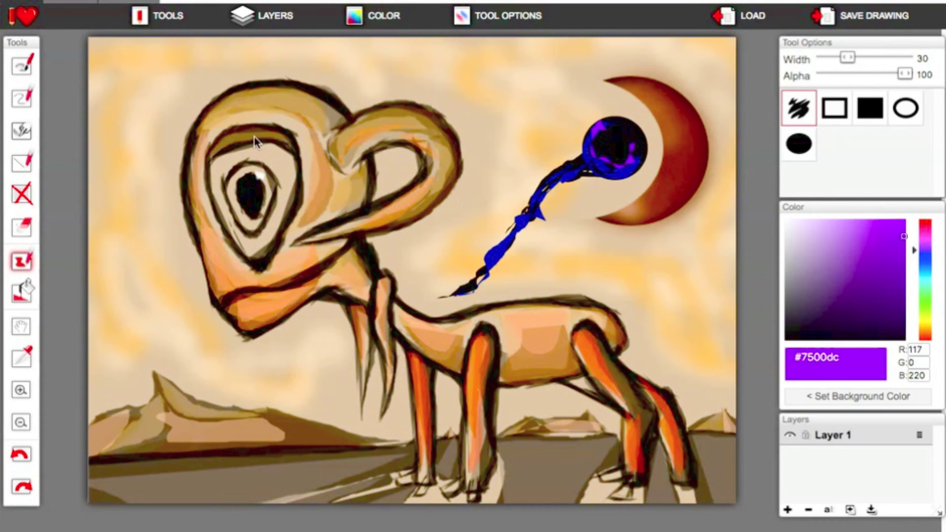
Step: Fill the creature's toes solid black at 100 alpha
left_click_drag(861, 320, 909, 345)
left_click_drag(396, 478, 404, 482)
mouse_move(633, 469)
left_mouse_down()
mouse_move(601, 492)
mouse_move(607, 510)
left_mouse_up()
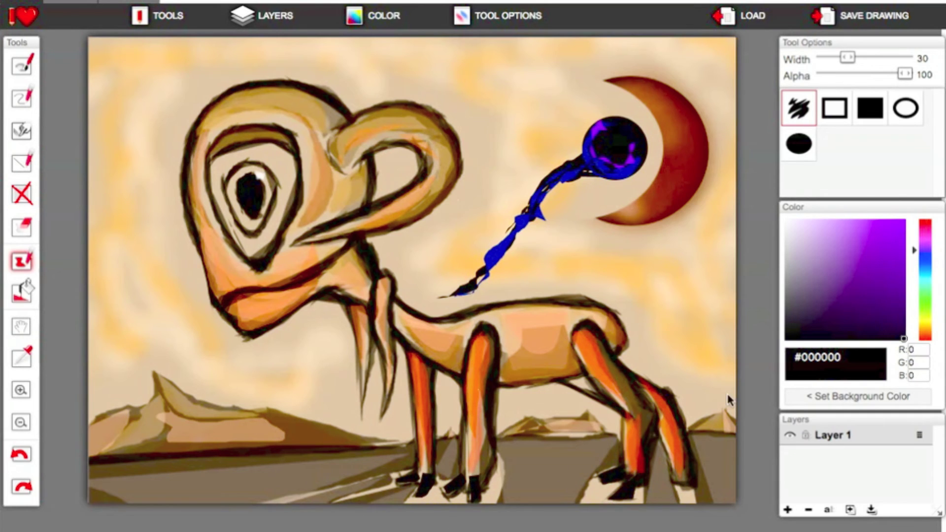
Step: Paint the iris purple with the smooth line brush, undoing the first stroke and redoing it with a thinner line
left_click(10, 96)
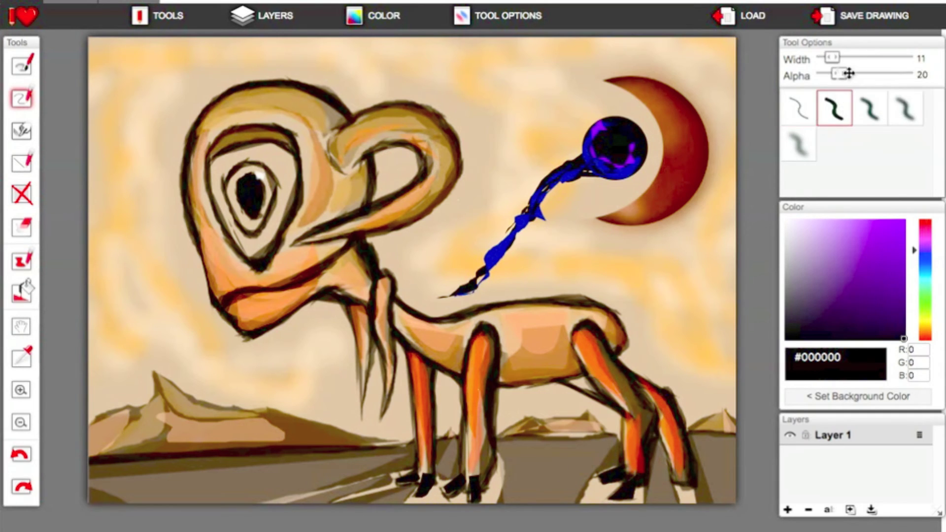
left_click_drag(887, 292, 904, 221)
left_click_drag(230, 174, 248, 224)
left_click(19, 453)
left_click_drag(832, 58, 827, 57)
left_click(233, 188)
mouse_move(233, 205)
left_mouse_down()
mouse_move(259, 180)
mouse_move(260, 228)
left_mouse_up()
Step: Add pale purple highlights to the iris and paint the pupil with #8800ff at width 21 and 53 alpha
left_click(842, 221)
left_click(808, 221)
mouse_move(268, 189)
left_mouse_down()
mouse_move(266, 224)
mouse_move(232, 202)
left_mouse_up()
left_click(904, 221)
left_click_drag(828, 57, 839, 57)
left_click_drag(242, 182, 249, 199)
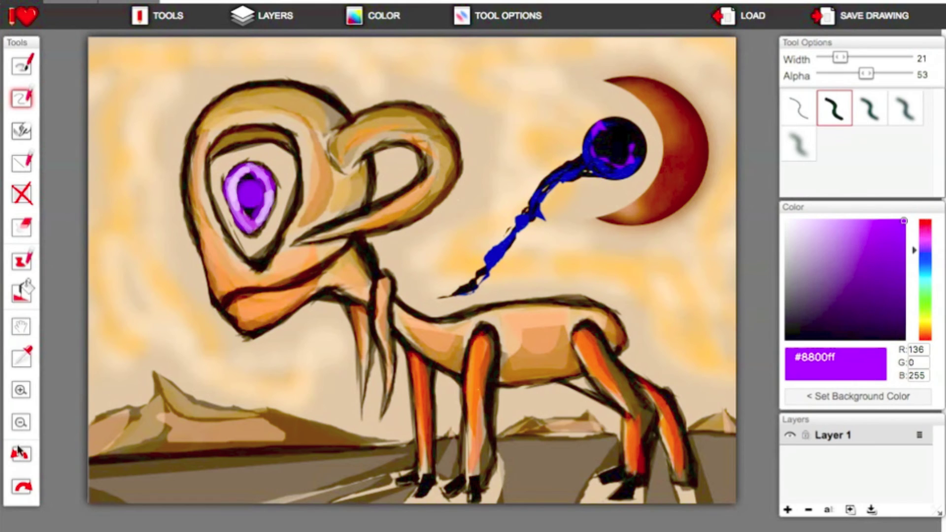
Step: Add a lavender #c27cff spot to the pupil at width 16 and 77 alpha, and darken the iris outline
left_click(847, 221)
left_click_drag(865, 73, 885, 74)
left_click_drag(840, 58, 835, 57)
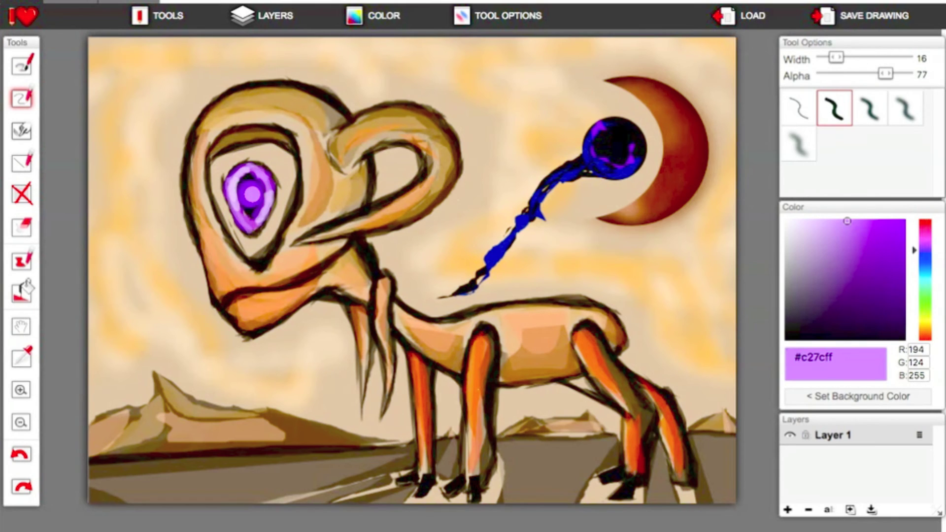
left_click(22, 261)
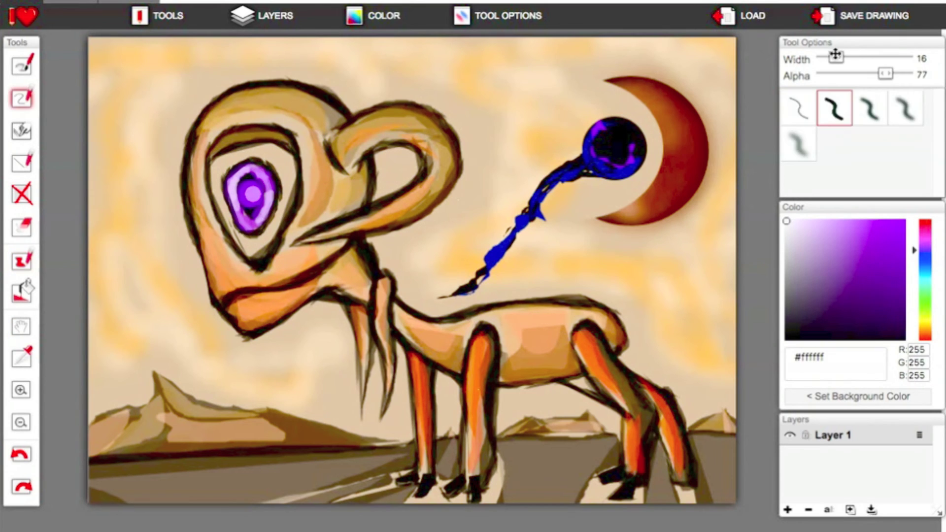
left_click_drag(836, 57, 841, 57)
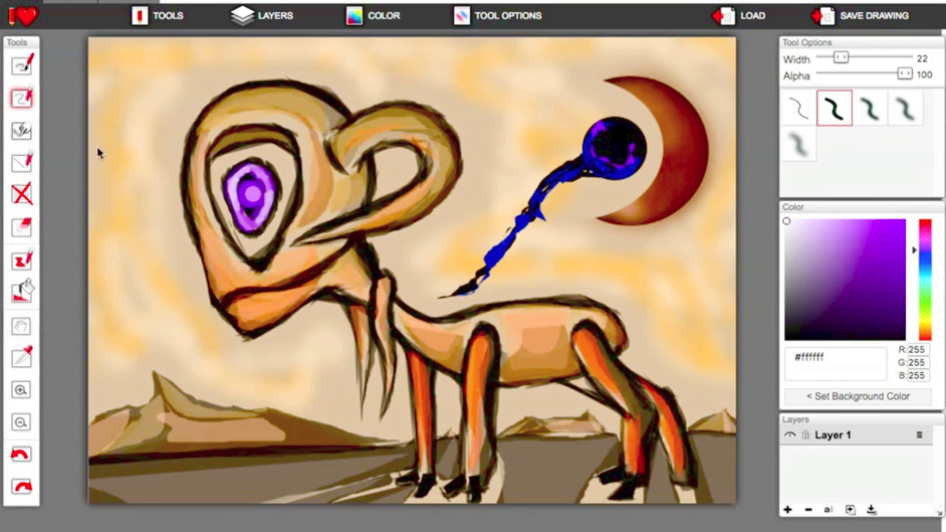
left_click_drag(209, 163, 219, 211)
left_click(20, 453)
Step: Paint the area of the eye around the iris white with #ffffff at width 7 and 76 alpha
left_click_drag(841, 57, 831, 57)
left_click_drag(904, 73, 884, 74)
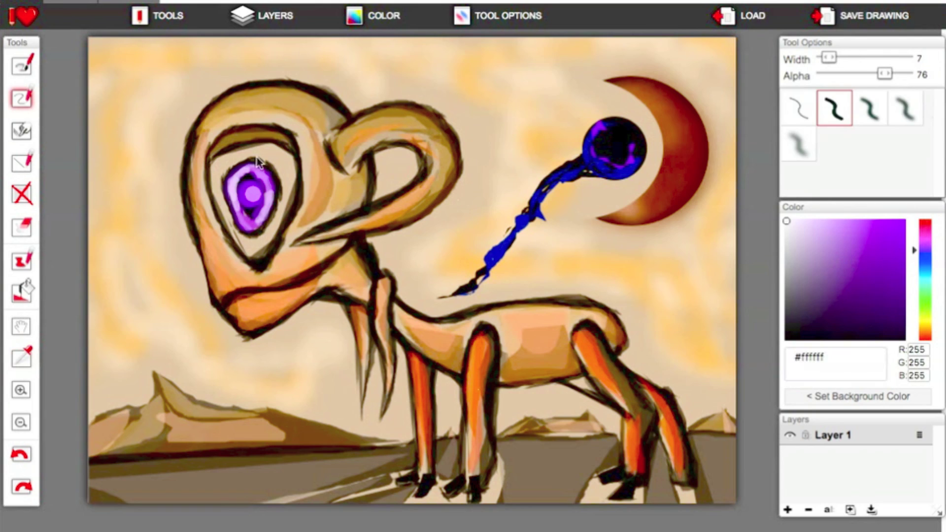
mouse_move(217, 181)
left_mouse_down()
mouse_move(235, 241)
mouse_move(275, 230)
mouse_move(294, 162)
mouse_move(257, 147)
mouse_move(266, 158)
left_mouse_up()
mouse_move(215, 184)
left_mouse_down()
mouse_move(273, 144)
mouse_move(296, 165)
left_mouse_up()
Step: Tint the upper eyelid with peach #ffd7bb using the freeform shape tool at 55 alpha
key("s")
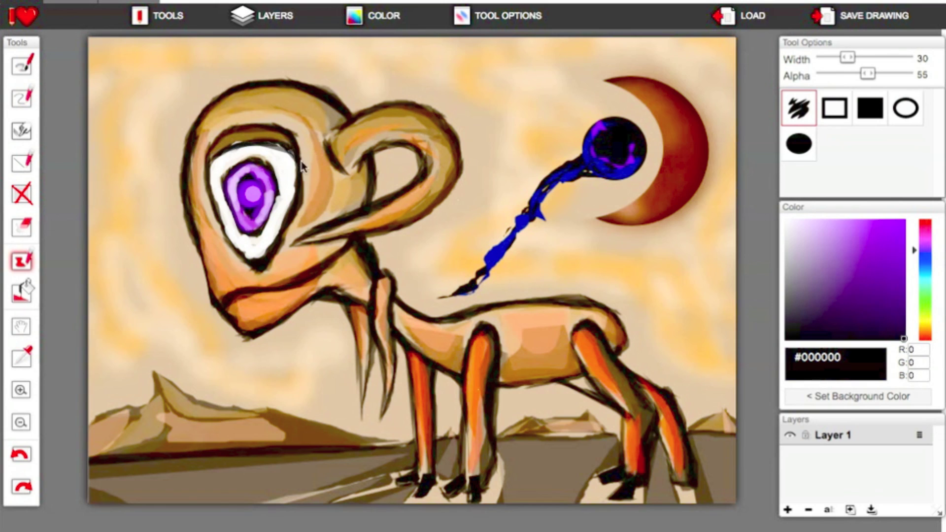
left_click(306, 170, "alt")
left_click(221, 140, "alt")
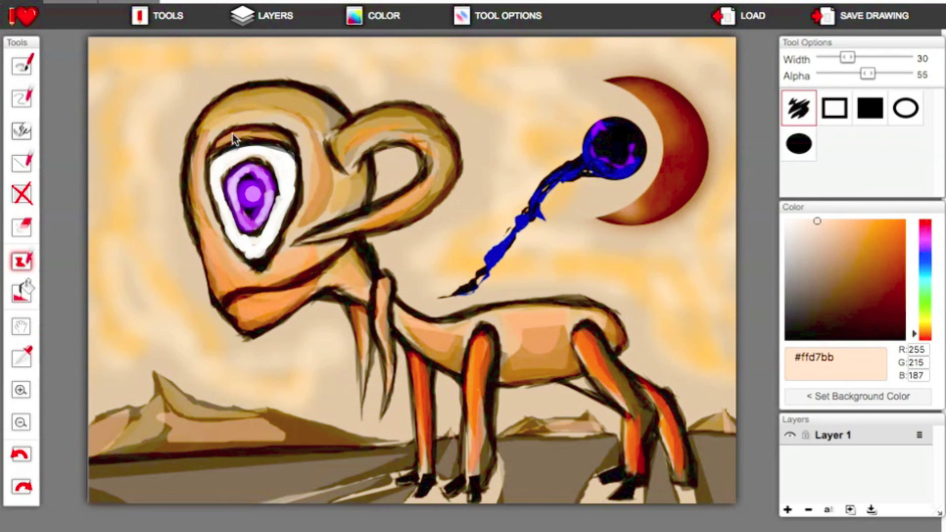
Step: Paint an orange ring with a black #000000 centre over the pupil with the smooth line brush at width 12 and 76 alpha
key("b")
left_click_drag(839, 58, 832, 58)
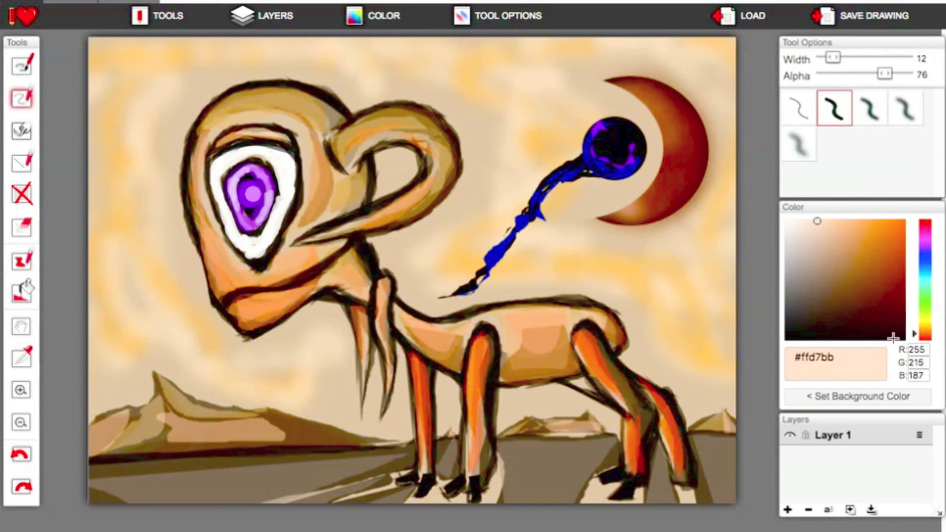
left_click(252, 194)
key("d")
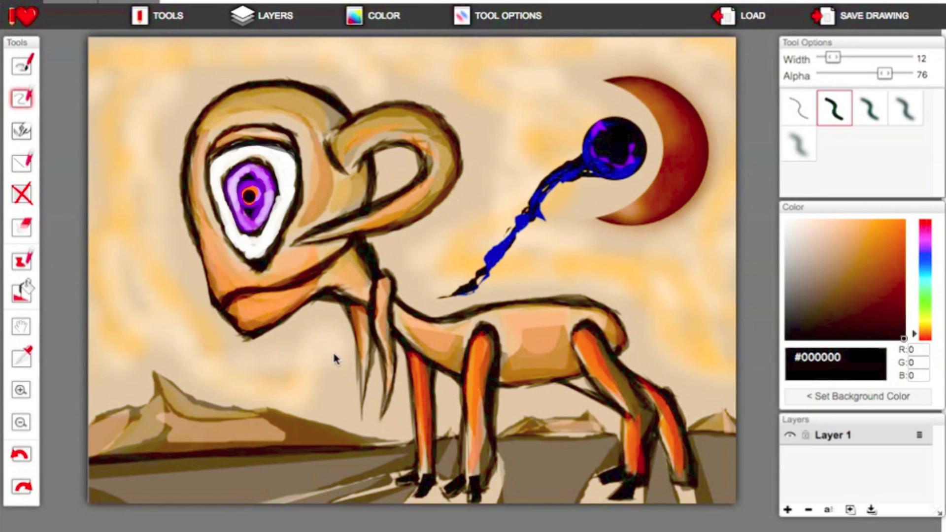
Step: Reduce the black smooth line brush to width 1
left_click_drag(819, 59, 812, 59)
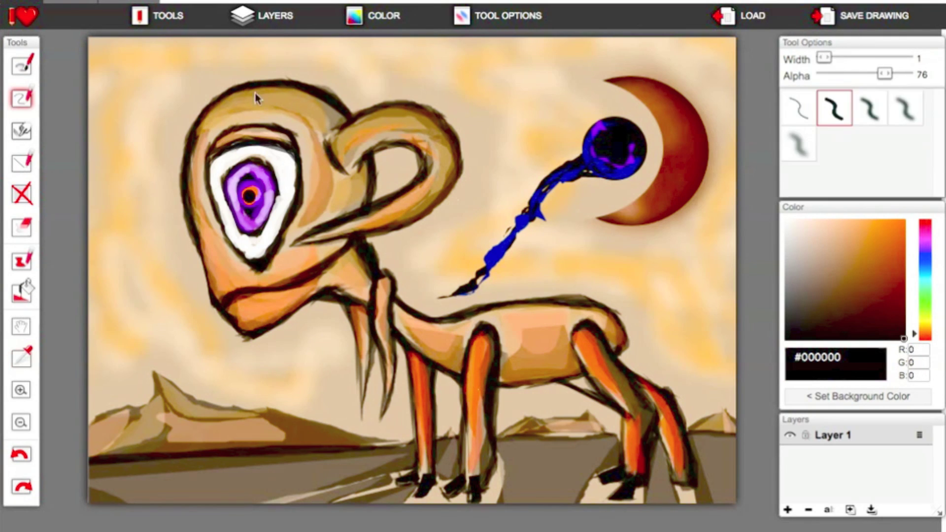